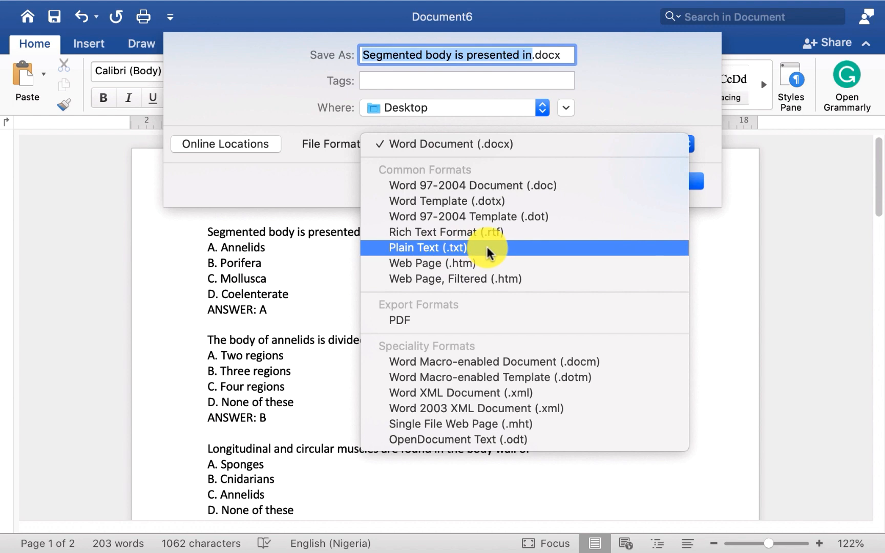
- Save the quiz document to the Desktop in Plain Text (.txt) format with the default Mac OS text encoding
left_click(487, 250)
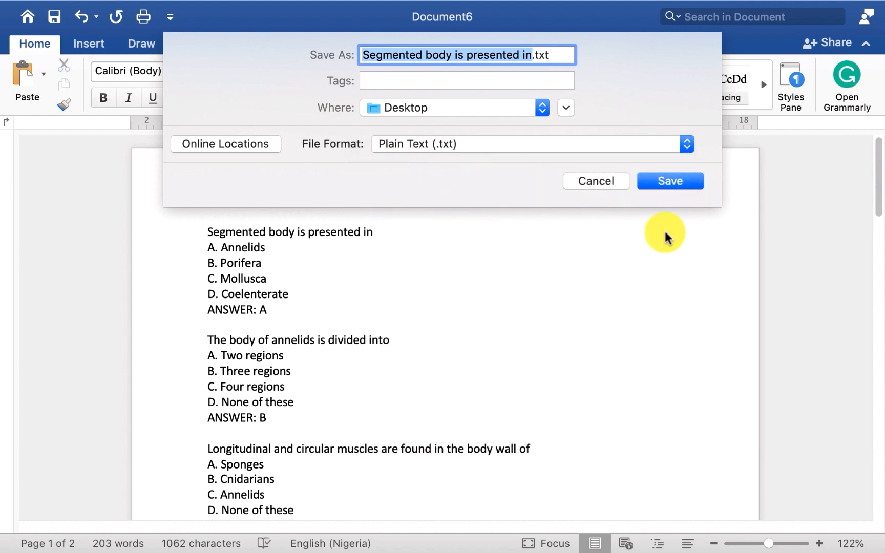
left_click(664, 182)
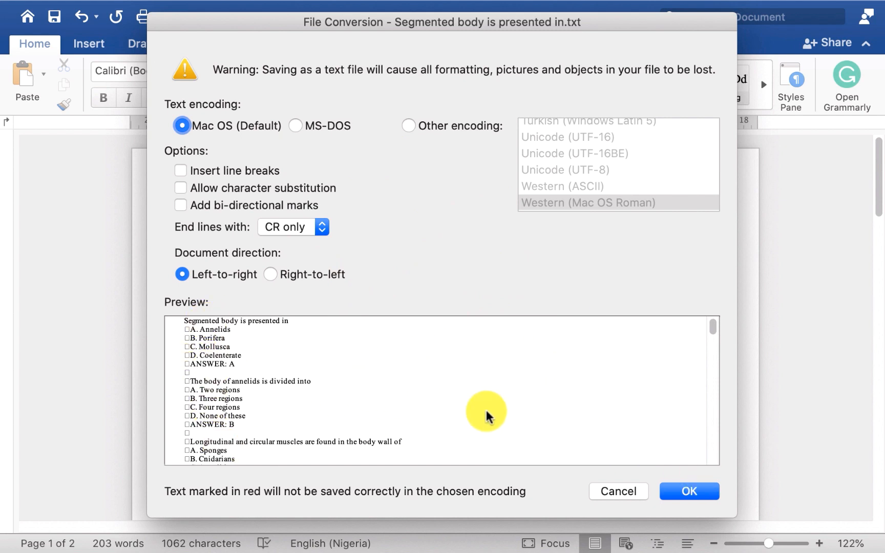
left_click(688, 492)
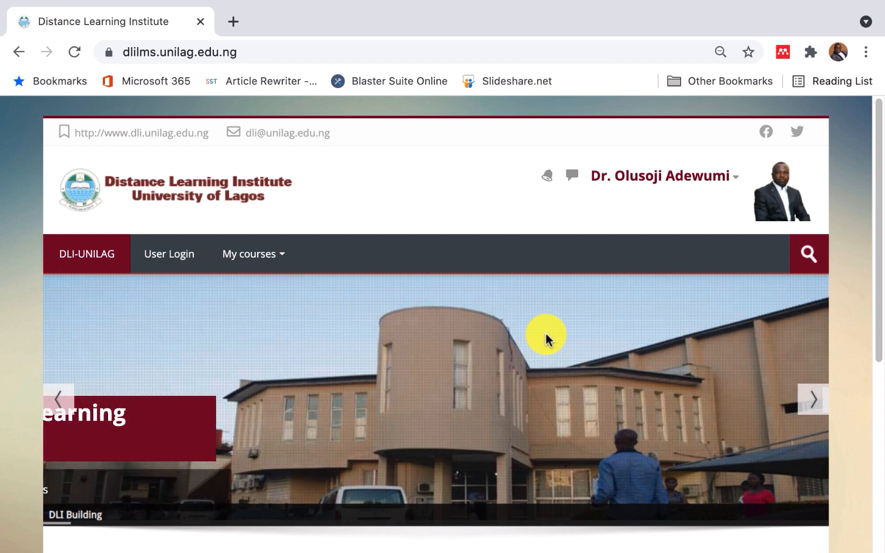
- Switch to the Distance Learning Institute site in Chrome, search for "111" and open the ACC111 Introduction to Accounting course
left_click(715, 254)
type("111")
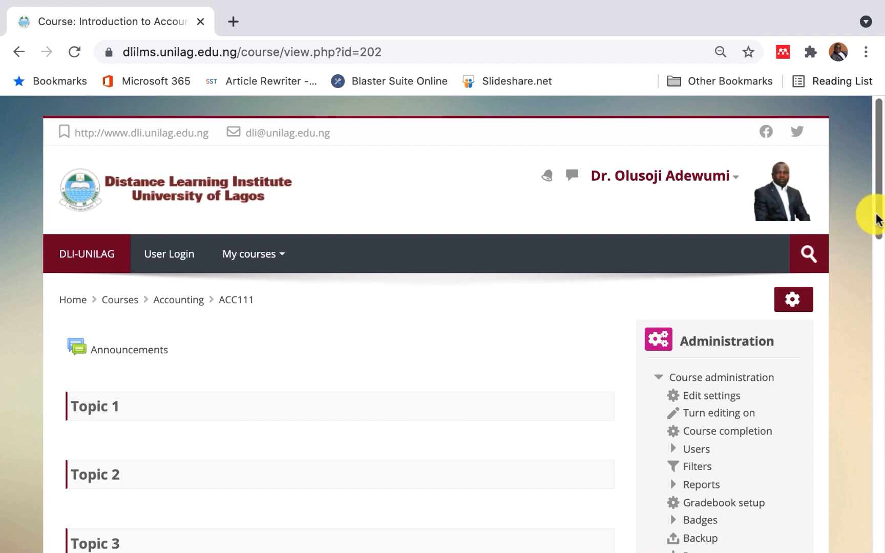
- Open the question bank of the ACC111 course from its course administration options
left_click_drag(880, 219, 880, 289)
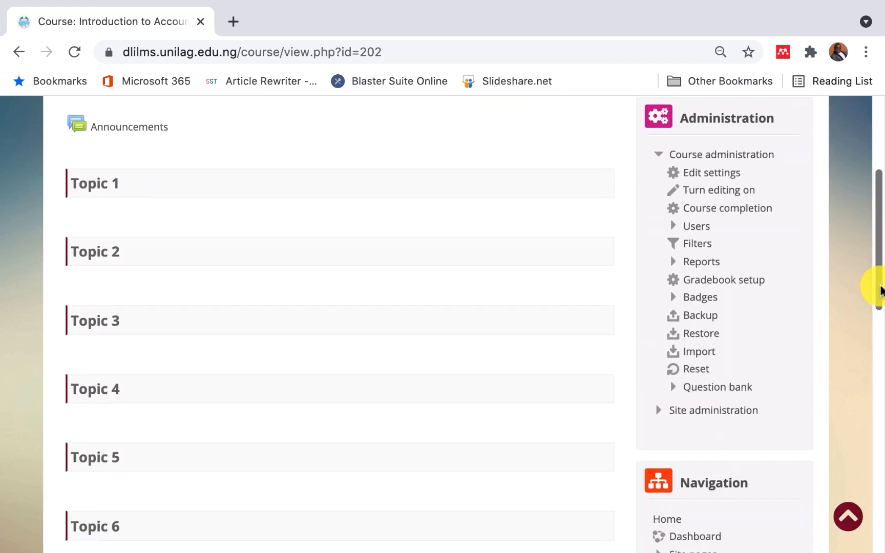
left_click_drag(877, 251, 876, 206)
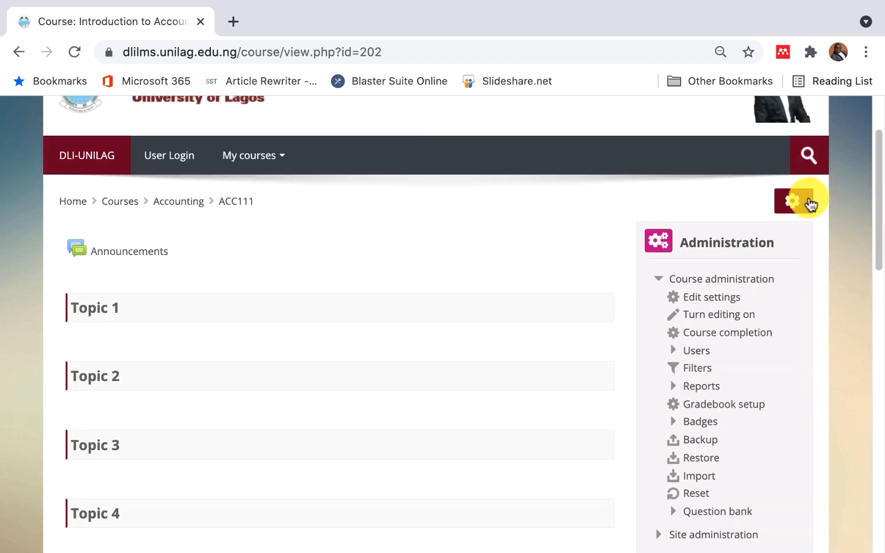
left_click(795, 202)
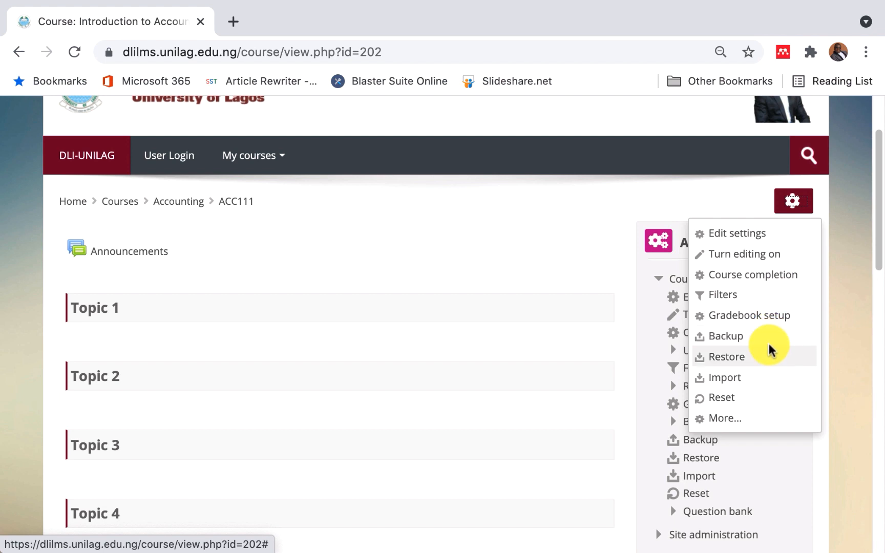
left_click(749, 421)
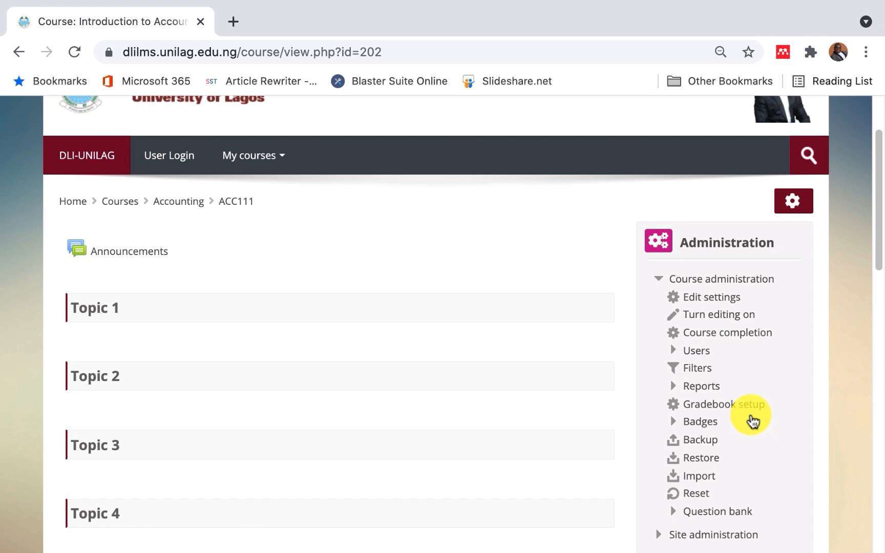
left_click_drag(878, 240, 882, 310)
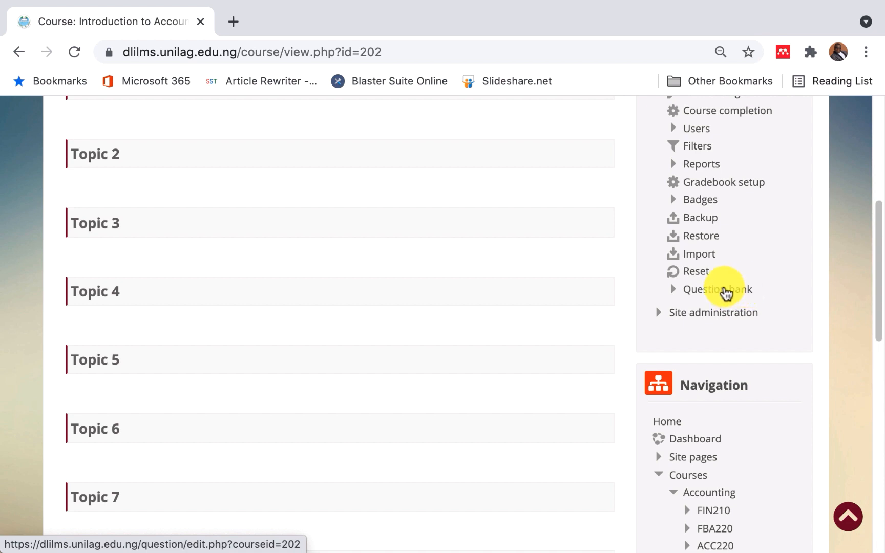
left_click(718, 290)
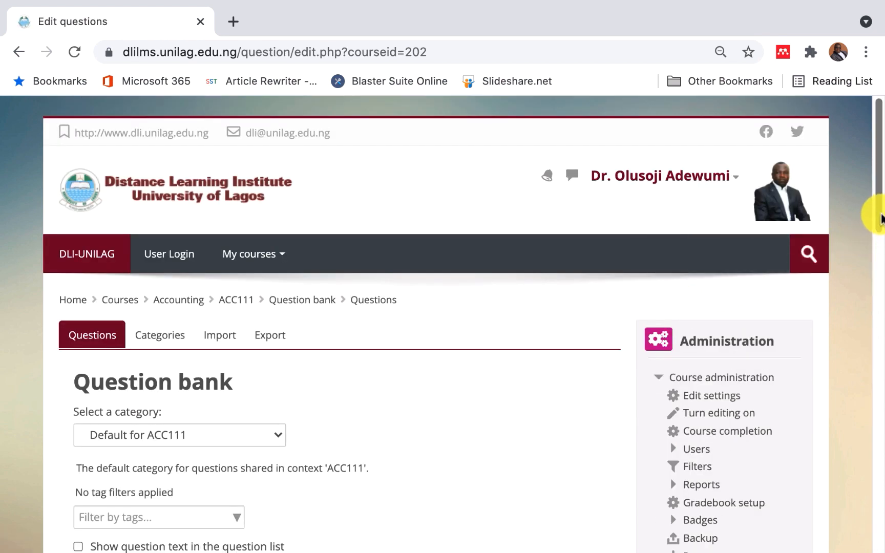
- Add a question category named "Test" under the parent category Default for ACC111
left_click_drag(880, 218, 879, 326)
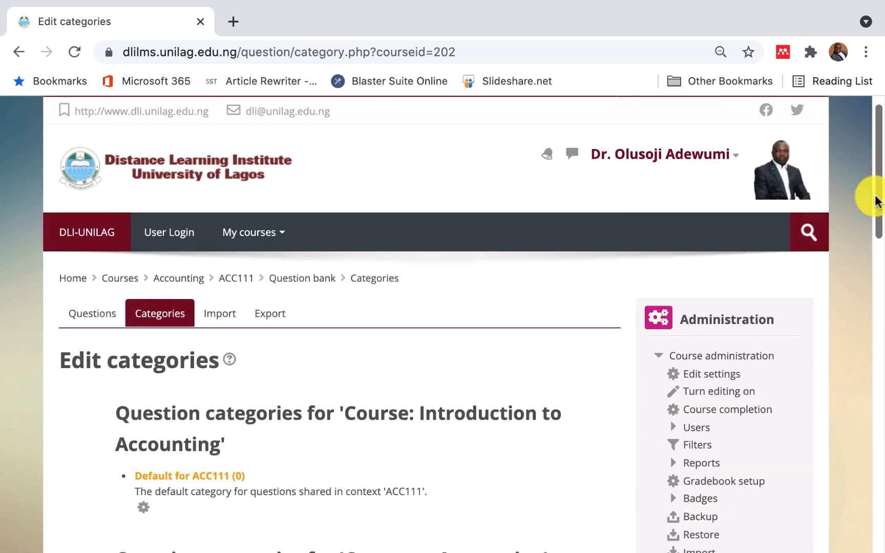
left_click_drag(877, 201, 870, 297)
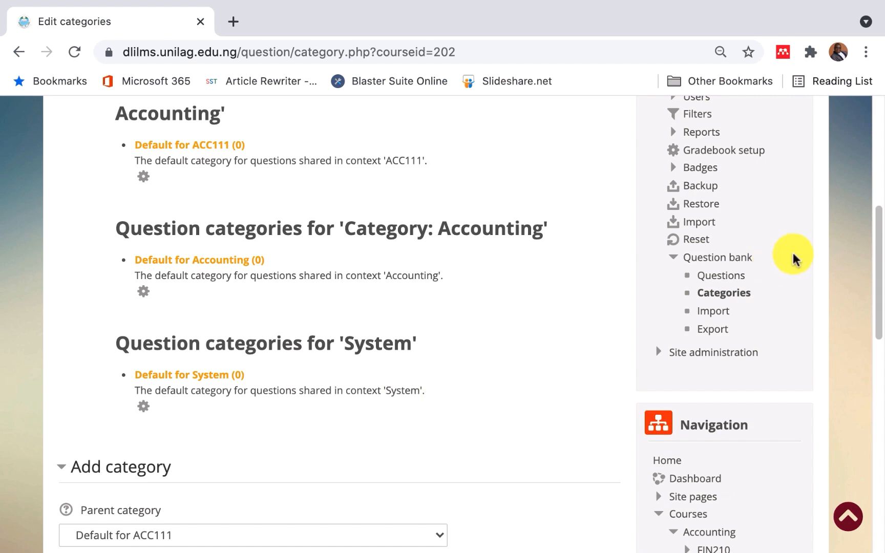
left_click_drag(876, 272, 862, 350)
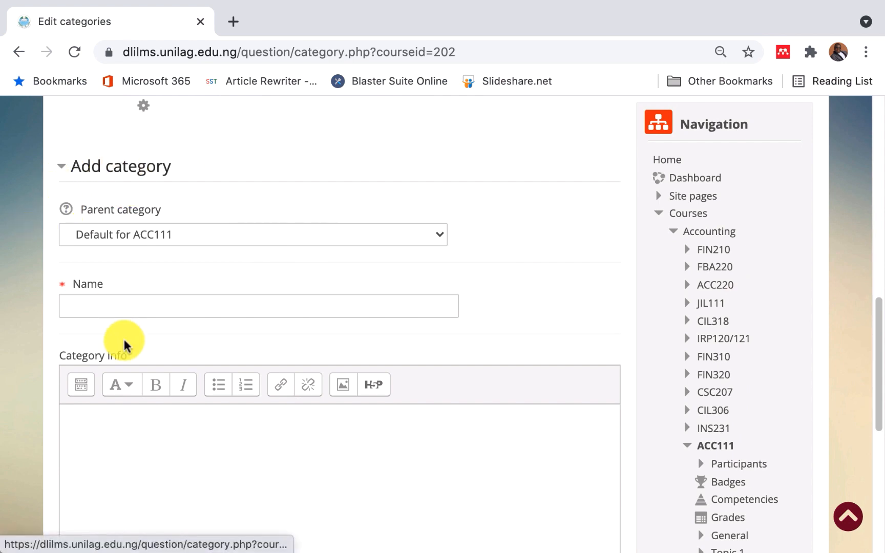
left_click(93, 305)
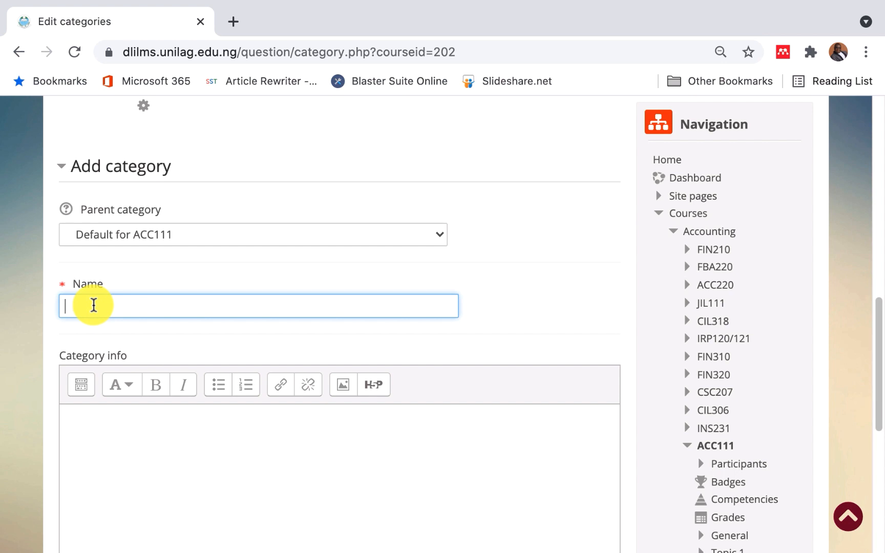
type("Test")
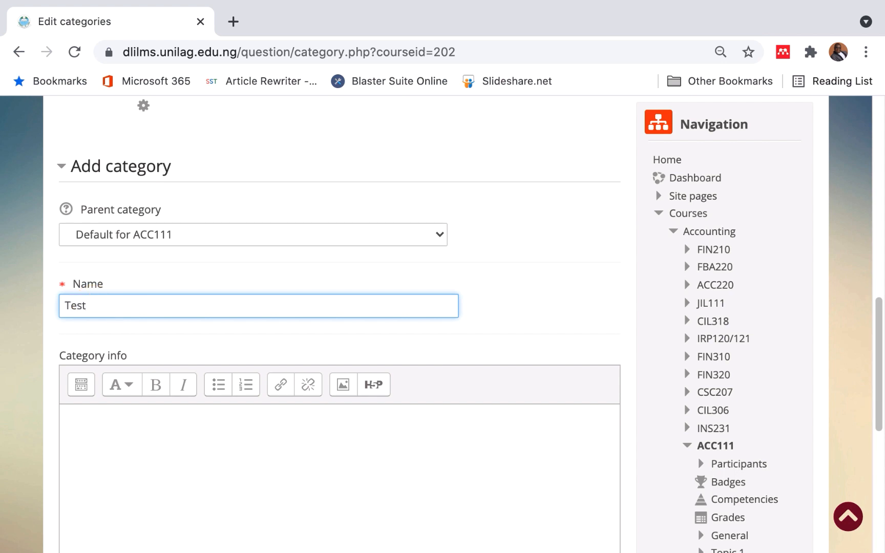
scroll(338, 322, "down", 6)
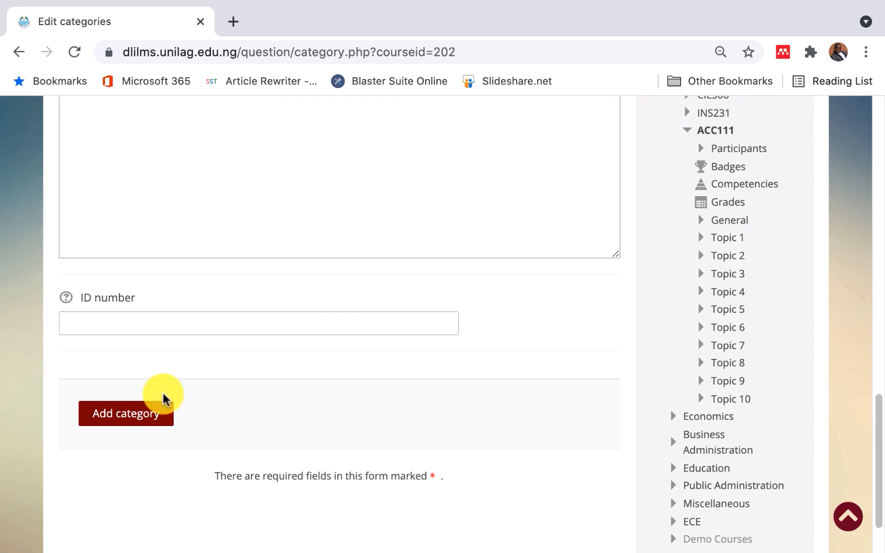
left_click(132, 418)
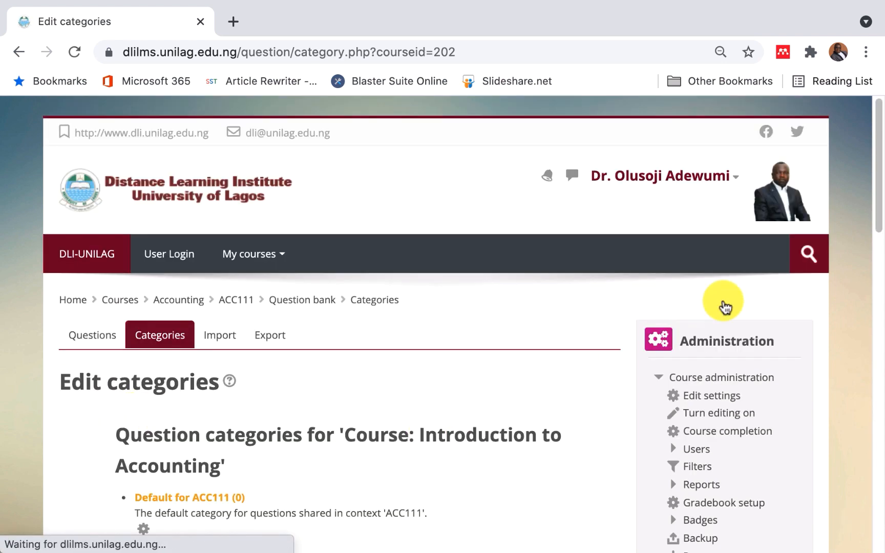
- Open the question import page for ACC111 and choose Aiken format as the file format
left_click_drag(878, 188, 865, 251)
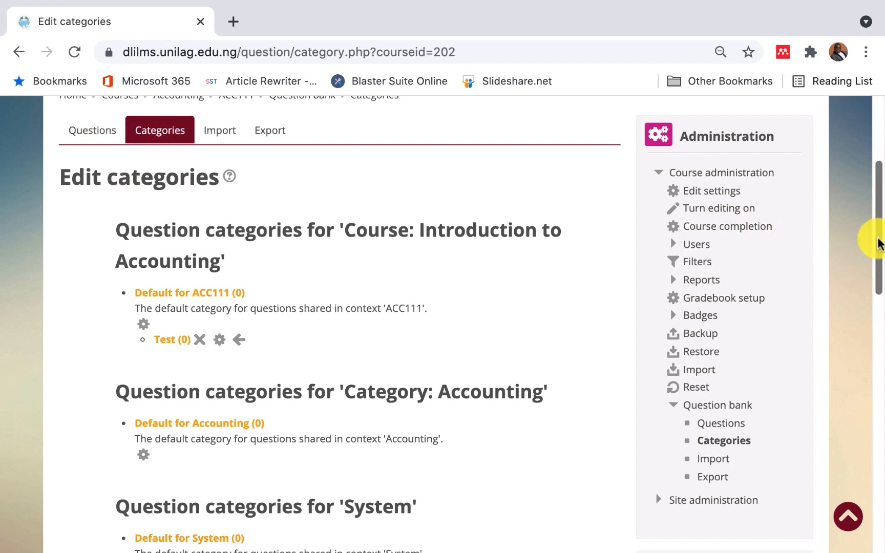
left_click_drag(877, 240, 879, 223)
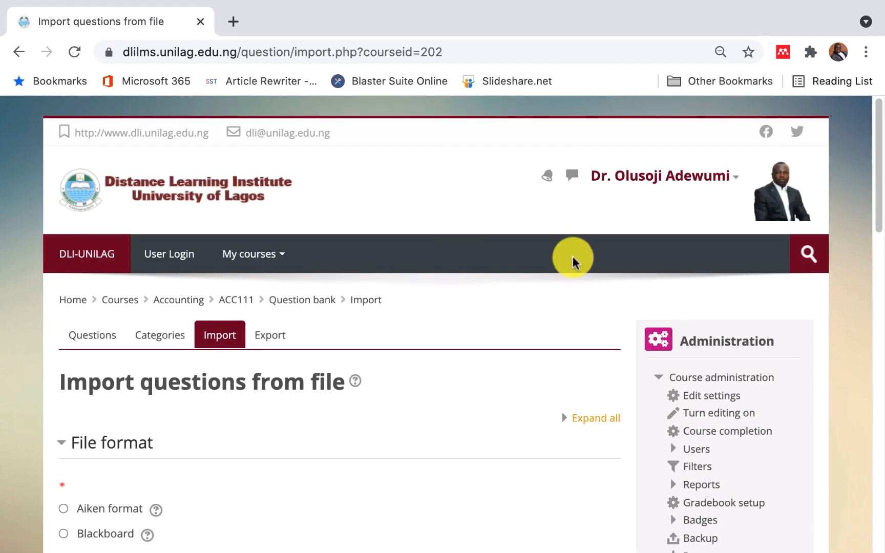
left_click_drag(877, 200, 877, 280)
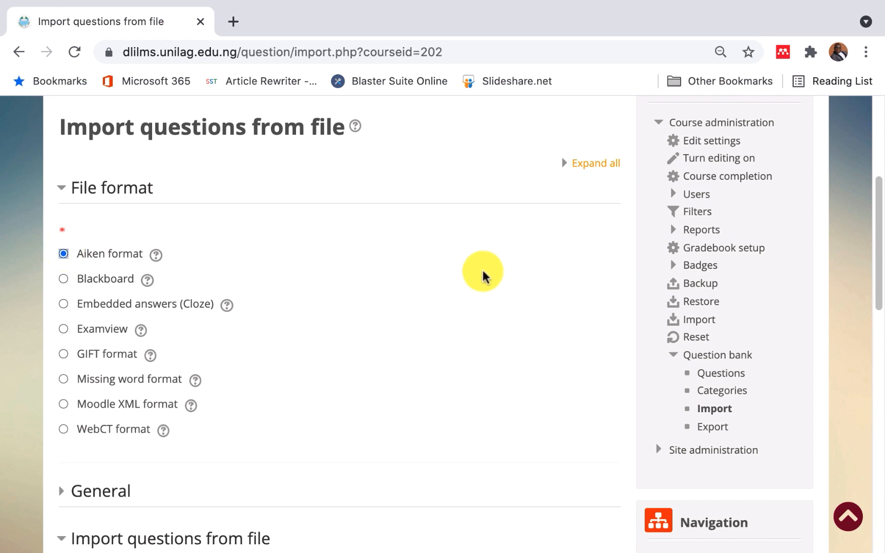
- Expand the general import settings and set the import category to Test
left_click_drag(880, 228, 875, 307)
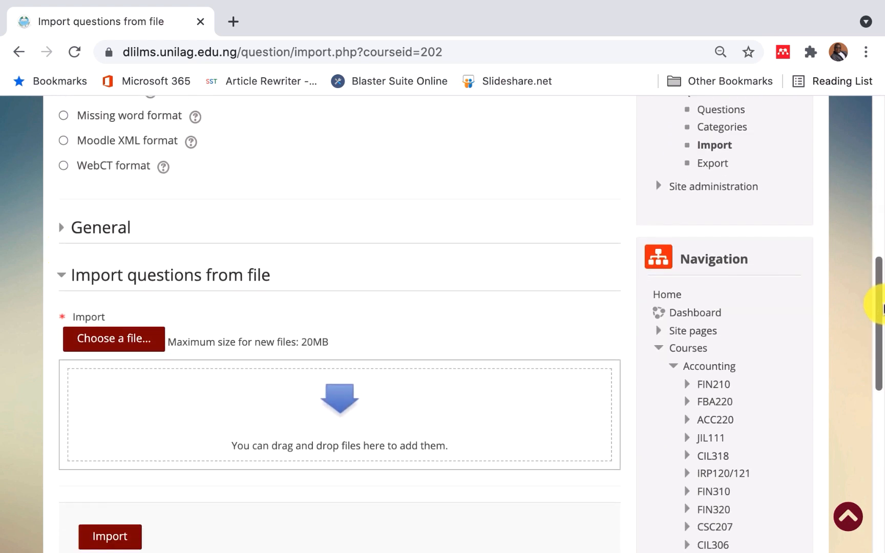
left_click(97, 218)
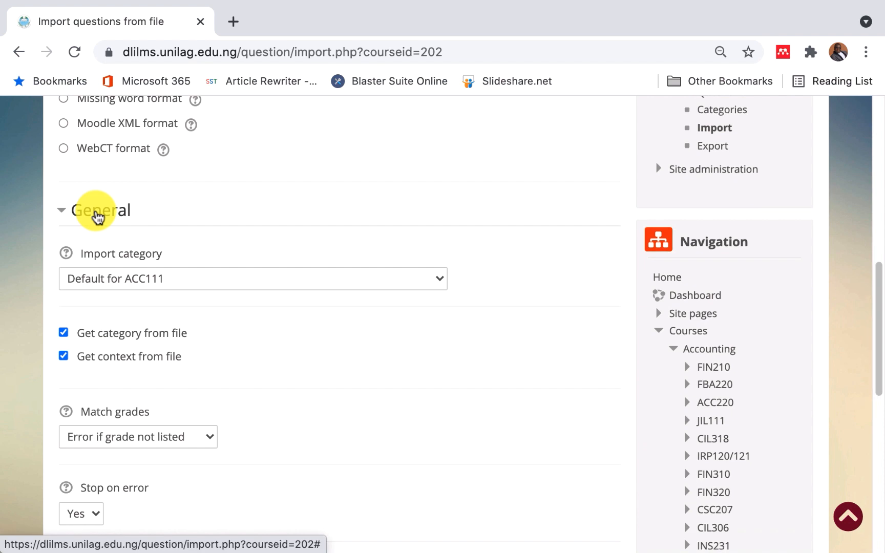
left_click(444, 282)
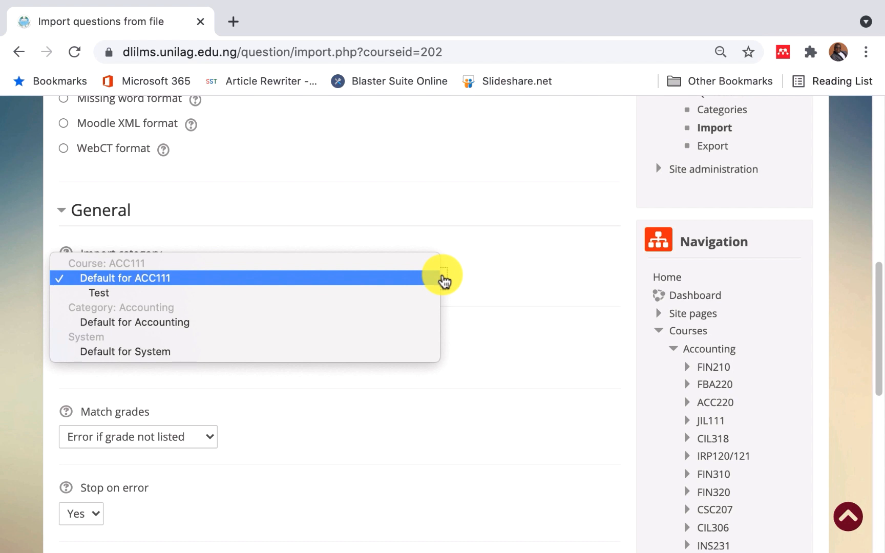
left_click(103, 295)
- Upload the file Upload.txt from the Desktop as the question file for the import
left_click_drag(879, 298, 882, 410)
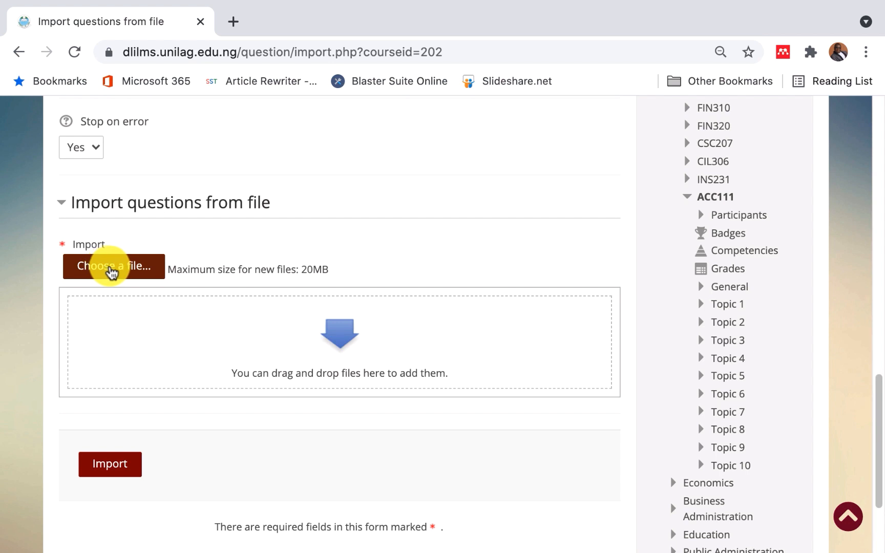
left_click(109, 270)
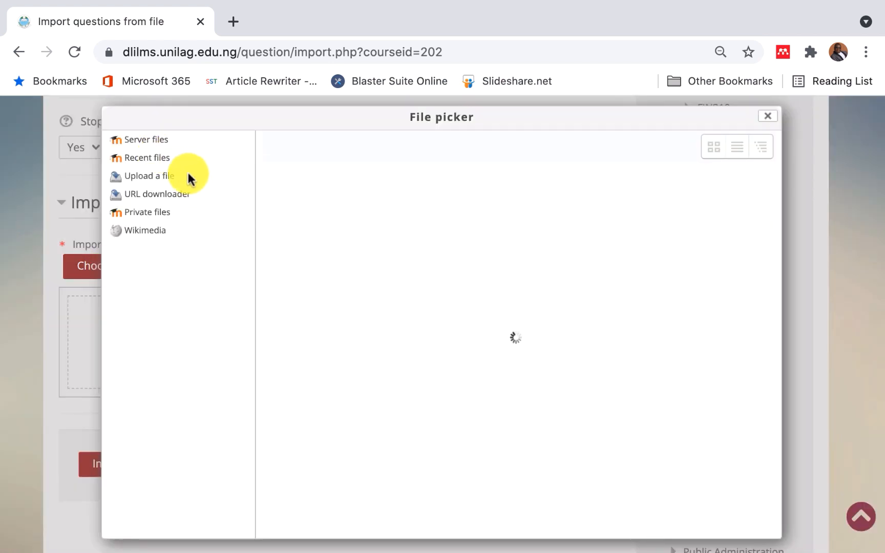
left_click(147, 179)
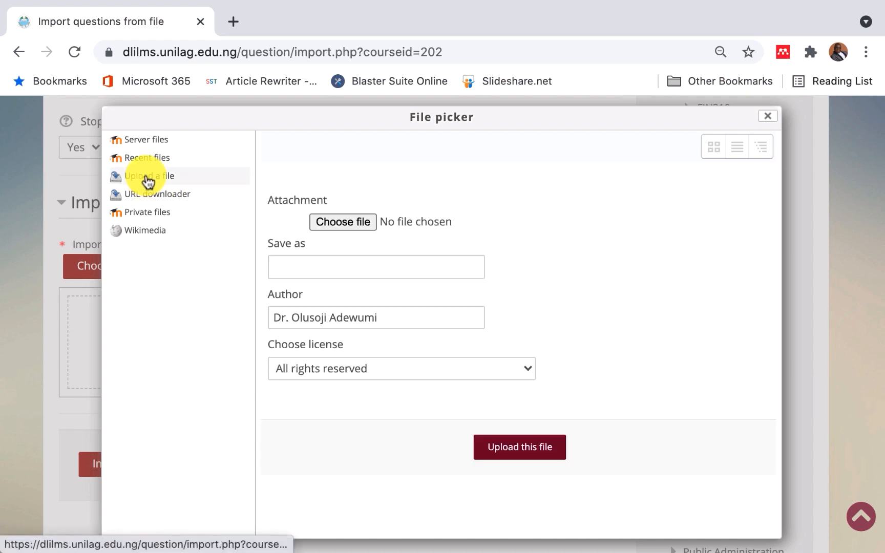
left_click(344, 221)
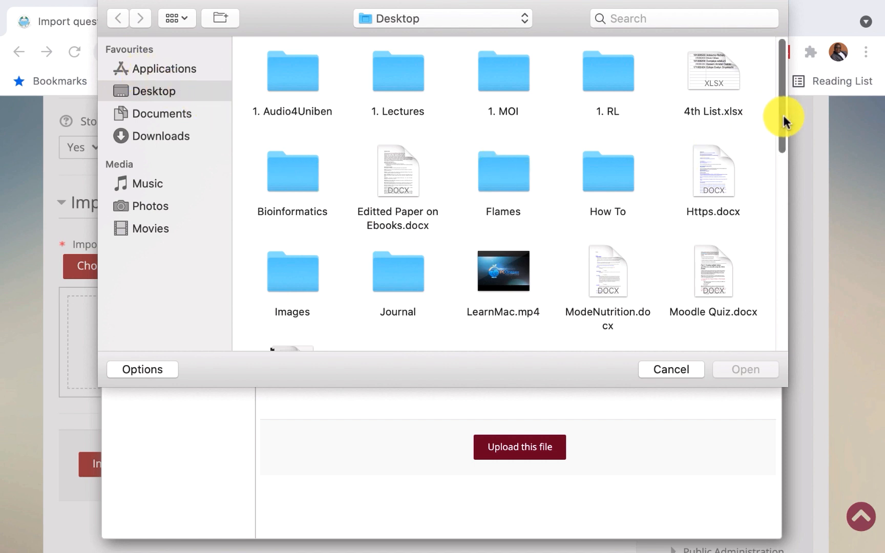
left_click_drag(784, 122, 803, 309)
double_click(290, 184)
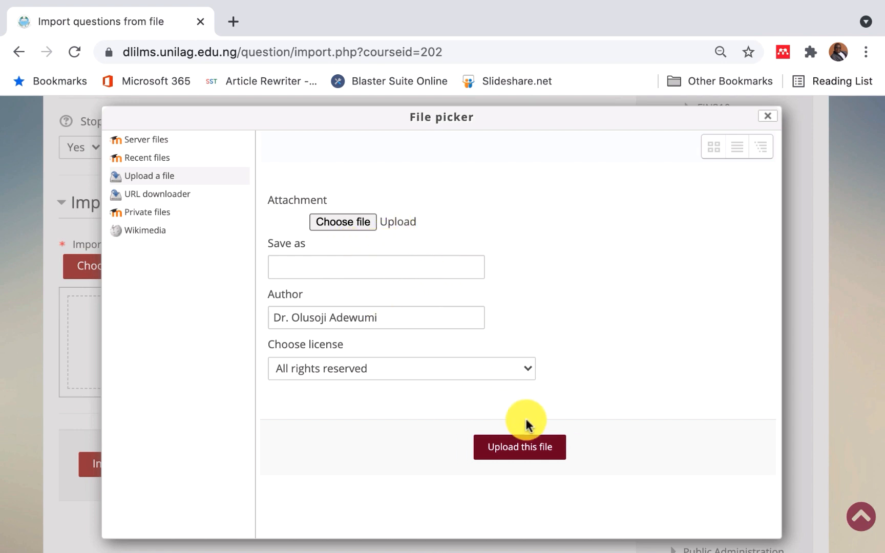
left_click(519, 449)
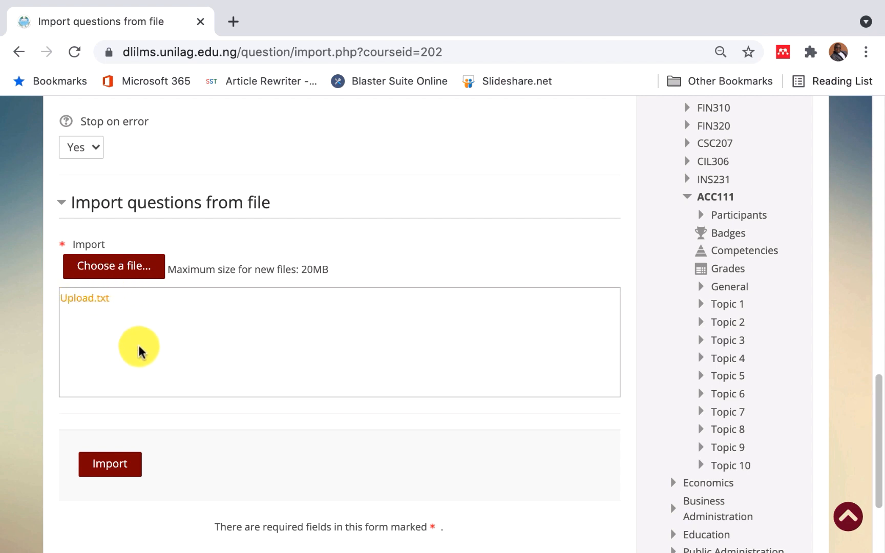
- Import the questions from the uploaded file, review them and continue to the question bank
left_click(111, 465)
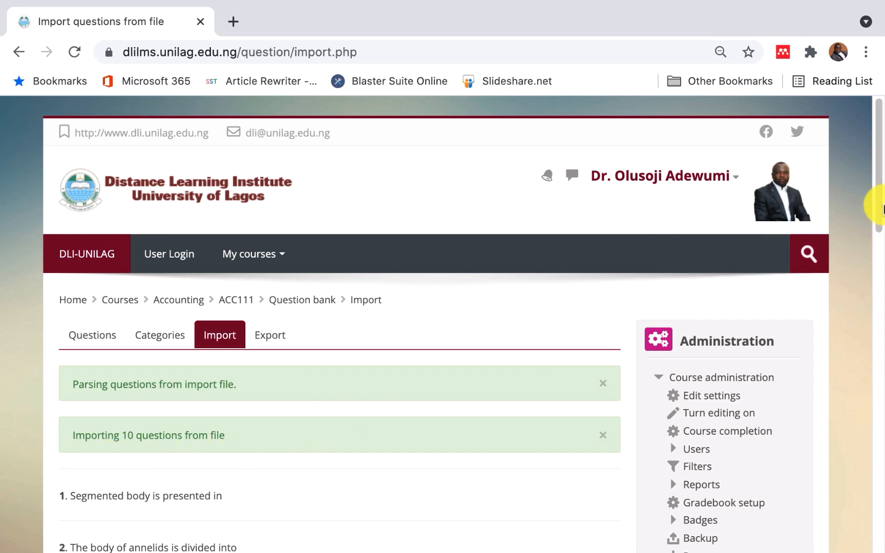
left_click_drag(877, 209, 879, 386)
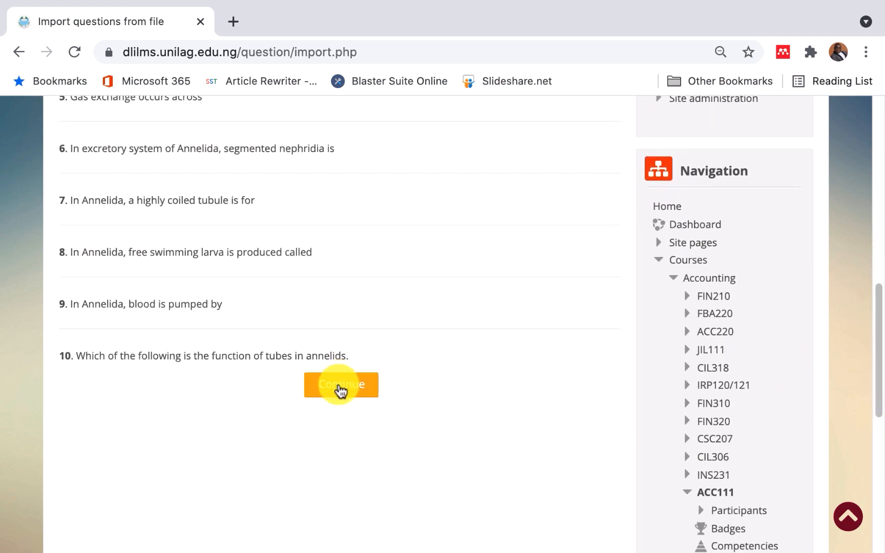
left_click(342, 392)
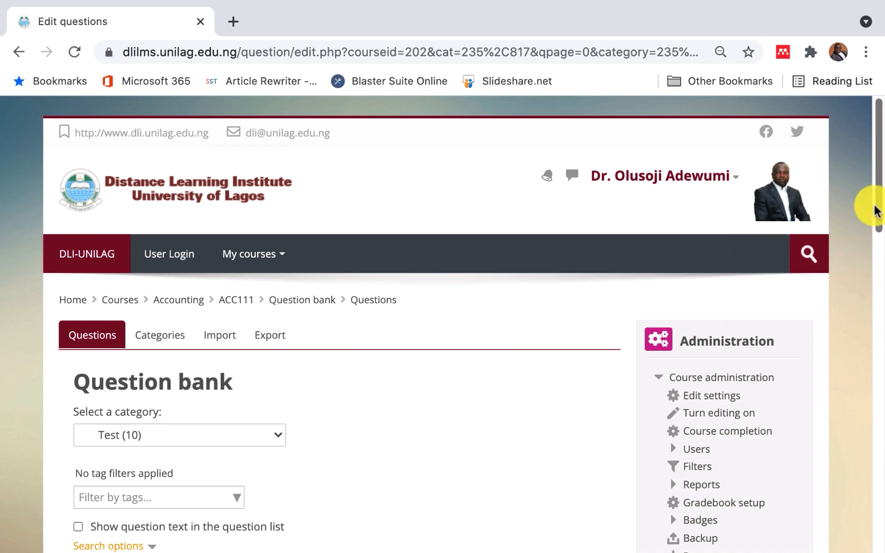
- Look through the imported questions, then return to the ACC111 course page and turn editing on
left_click_drag(877, 210, 882, 366)
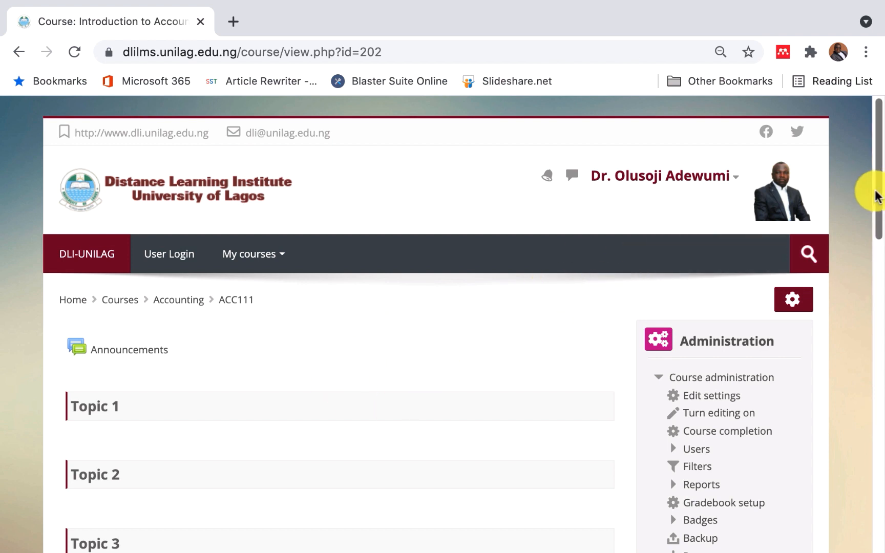
scroll(877, 197, "down", 5)
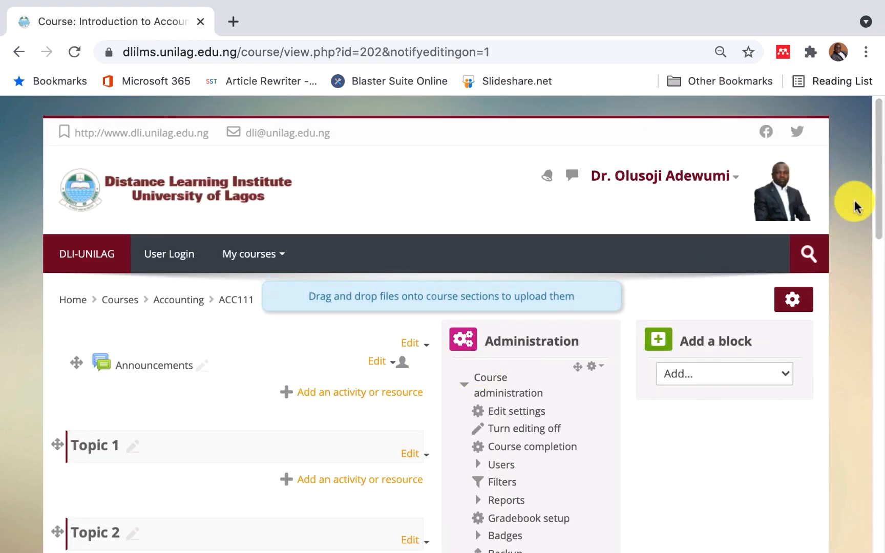
left_click_drag(877, 204, 872, 239)
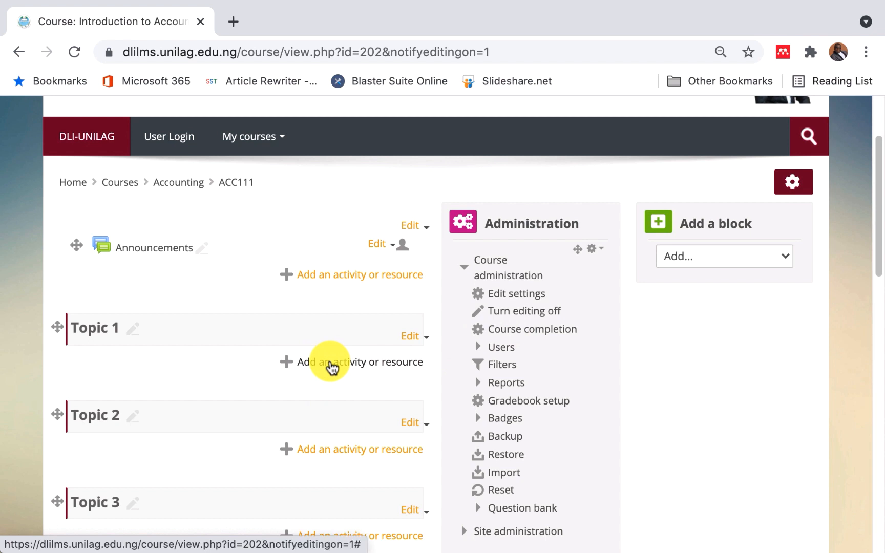
- Add a new Quiz activity to Topic 1
left_click(332, 367)
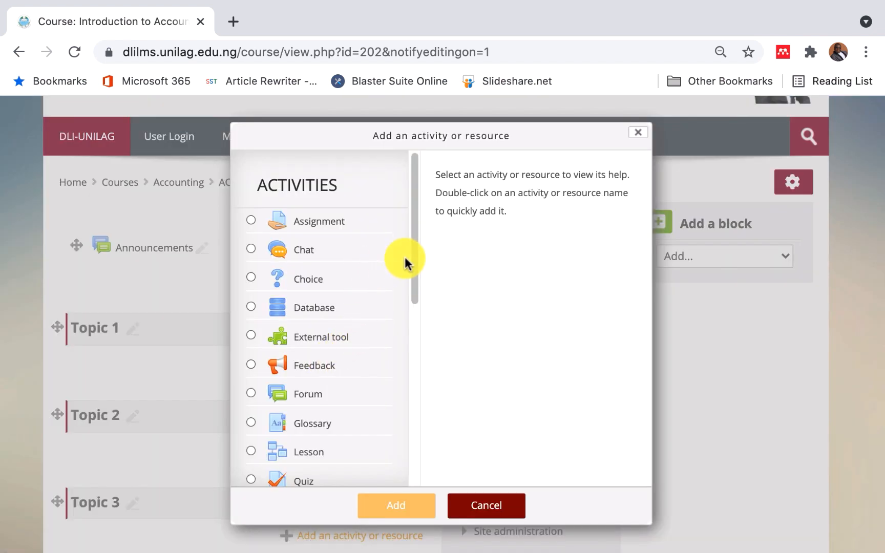
left_click_drag(413, 263, 422, 336)
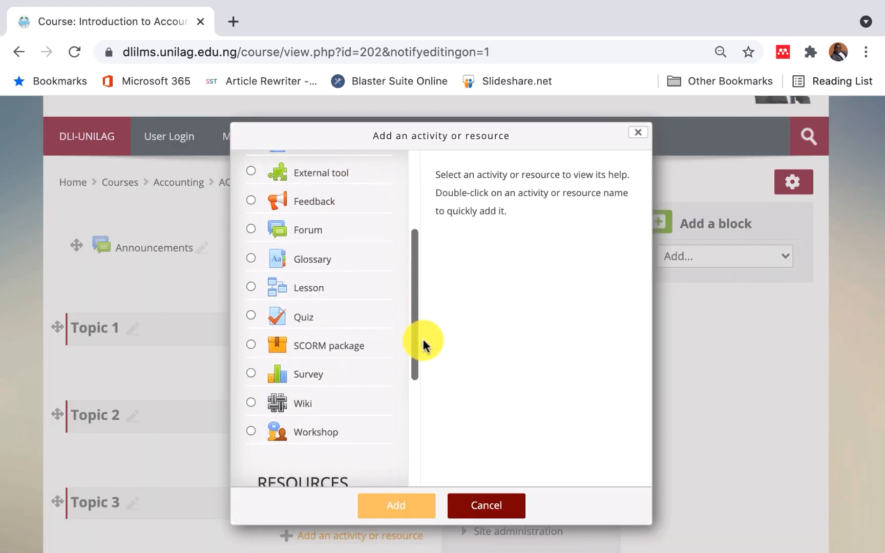
left_click(252, 316)
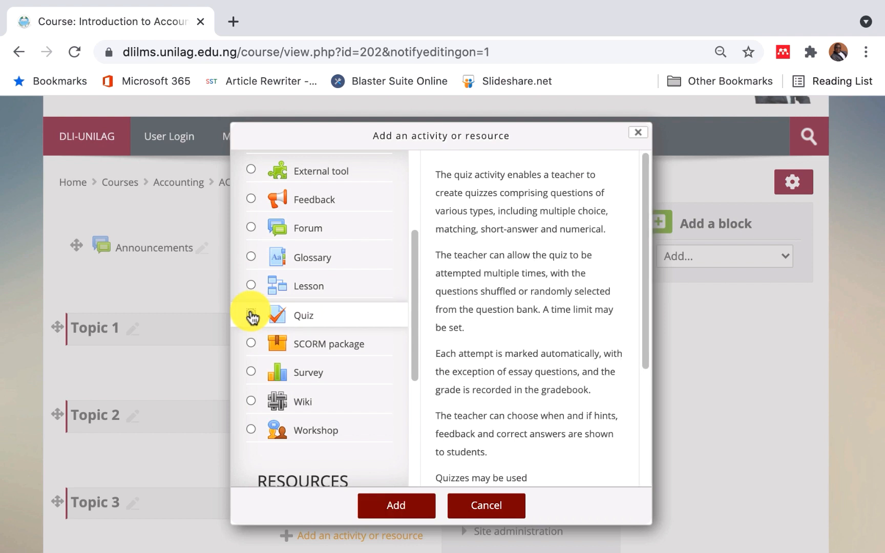
left_click(393, 506)
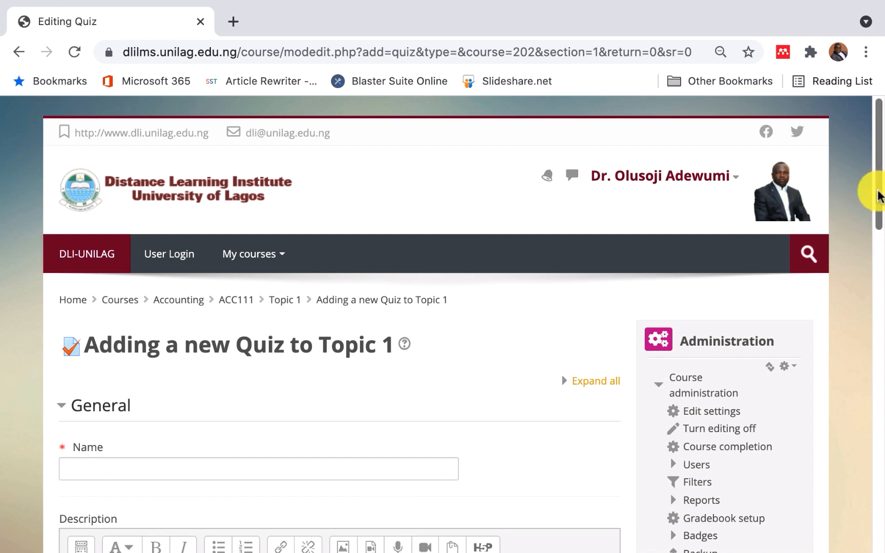
- Name the quiz "CMA on Study Session 1"
left_click_drag(879, 194, 881, 254)
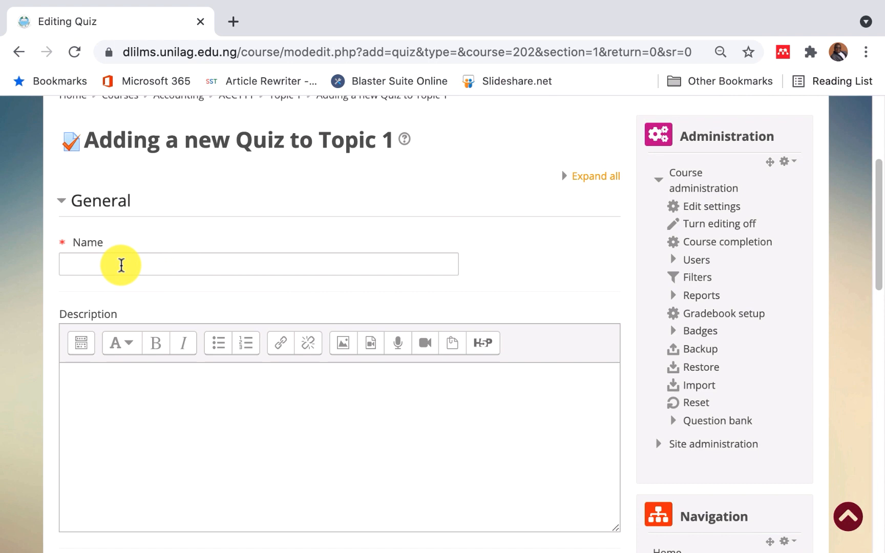
left_click(122, 265)
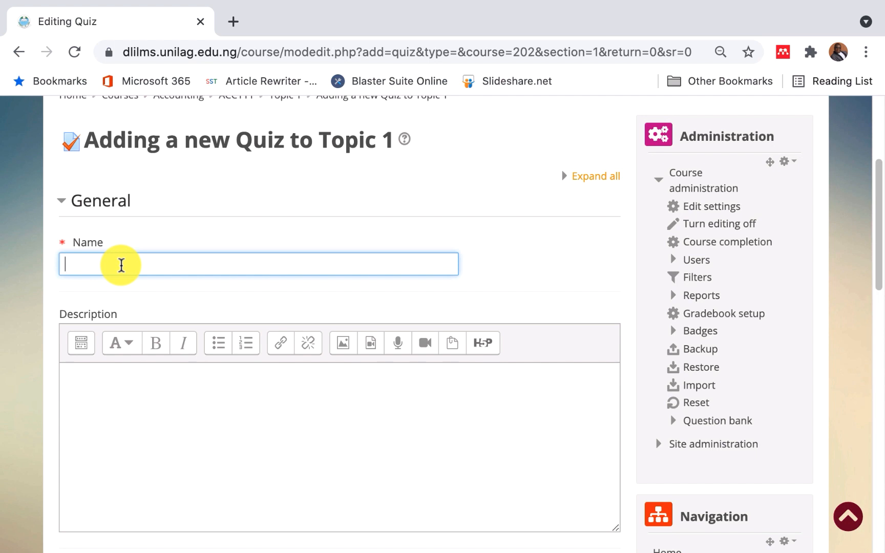
type("Q")
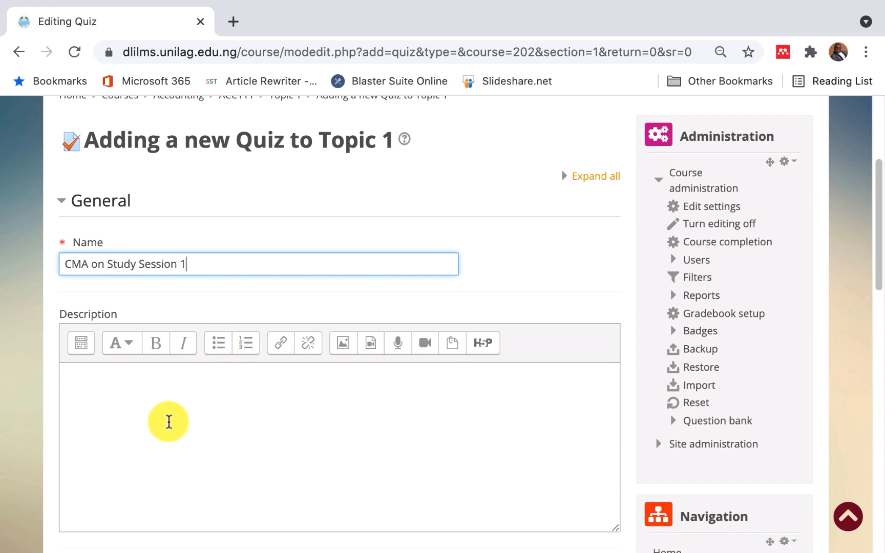
- Enter the quiz description "Please ensure you attempt this quiz." and have it displayed on the course page
left_click(169, 421)
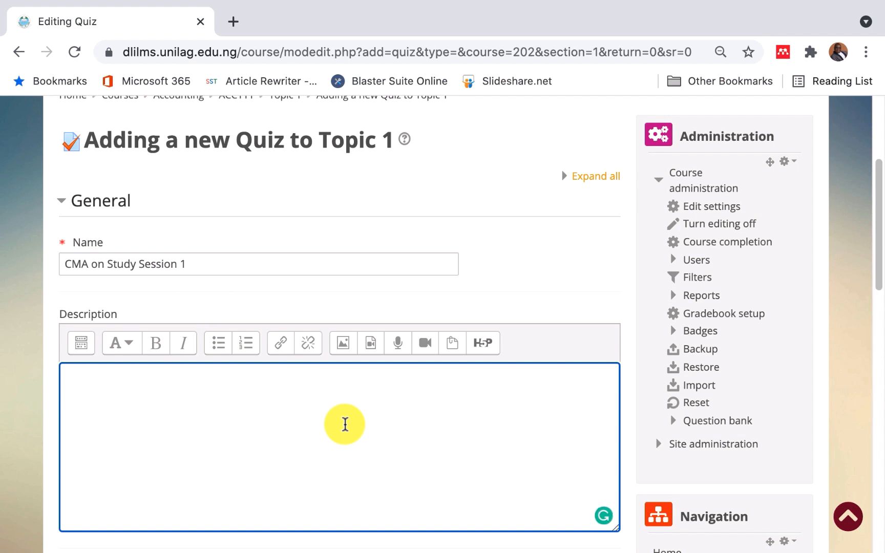
type("Pl")
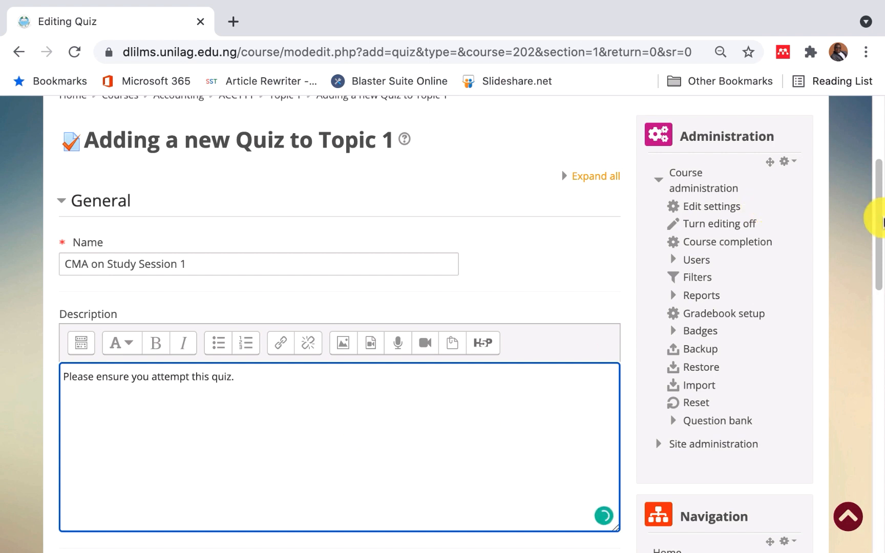
left_click_drag(877, 240, 879, 324)
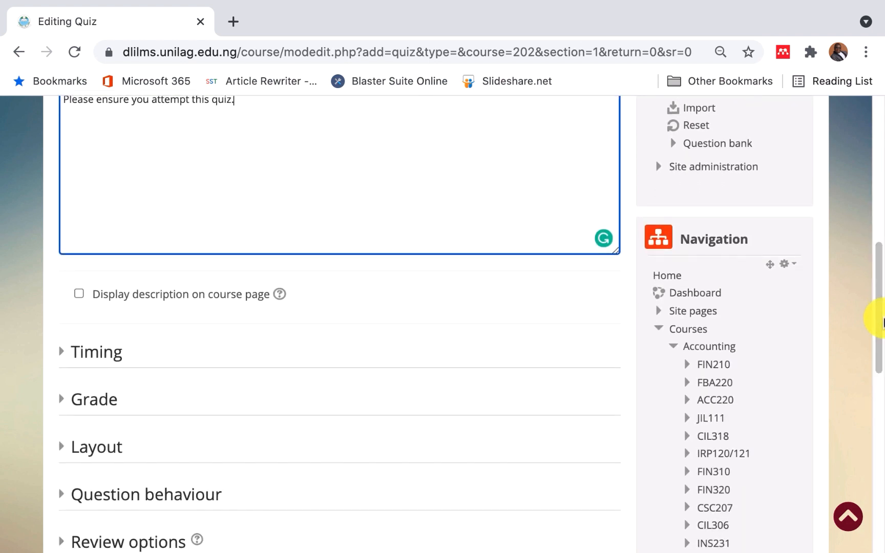
left_click(79, 295)
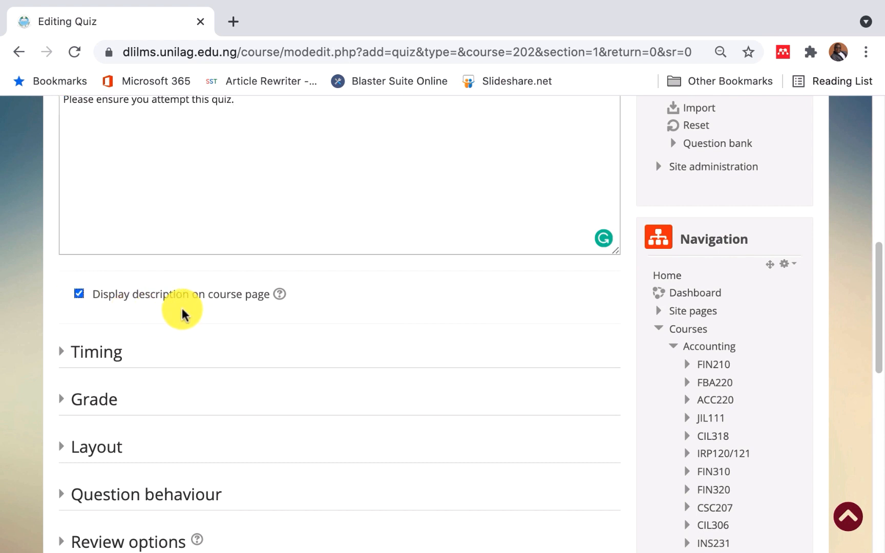
- Expand the Timing settings and enable both the opening and the closing date of the quiz
left_click(115, 357)
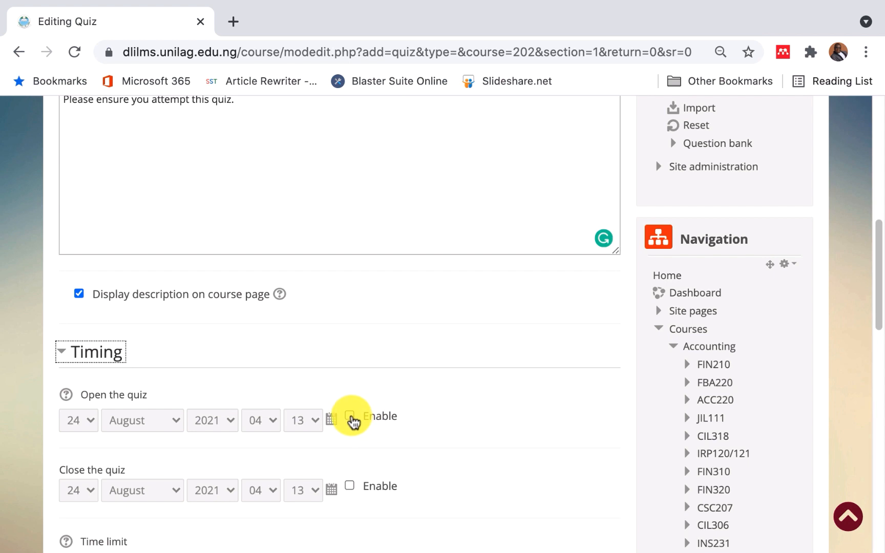
left_click(352, 418)
left_click(351, 488)
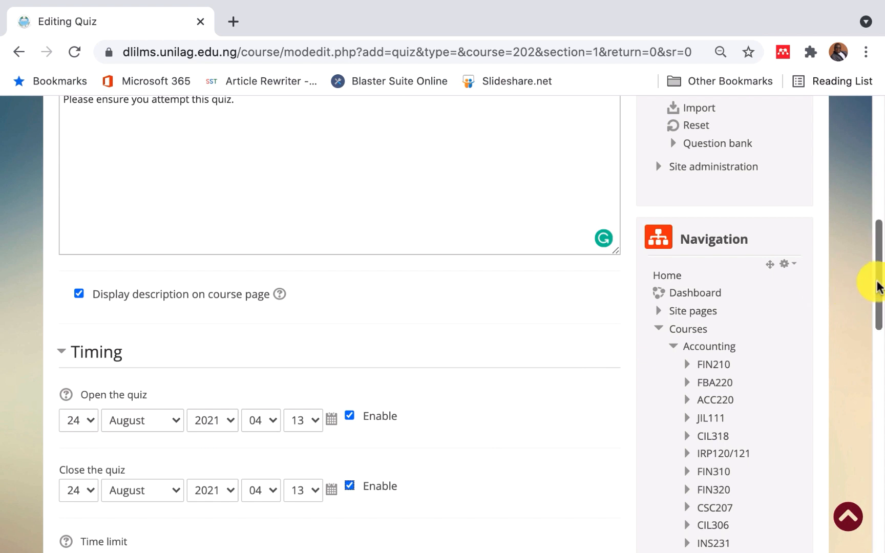
- Set the quiz to close on day 28 of August 2021 at 23:59
left_click_drag(877, 287, 879, 316)
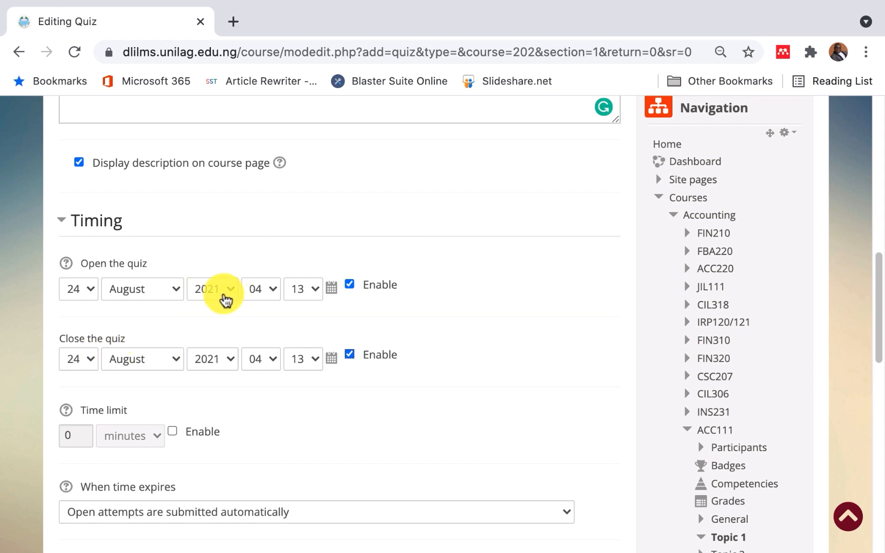
left_click(92, 361)
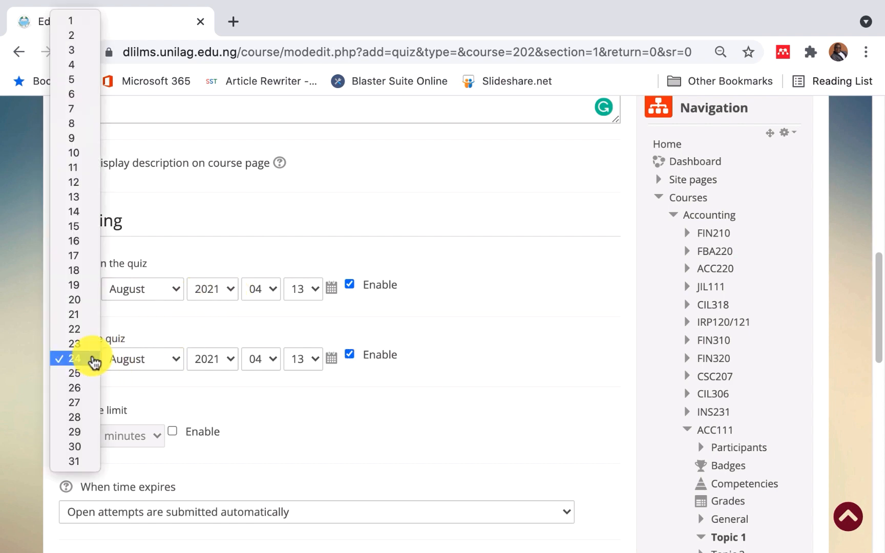
left_click(75, 417)
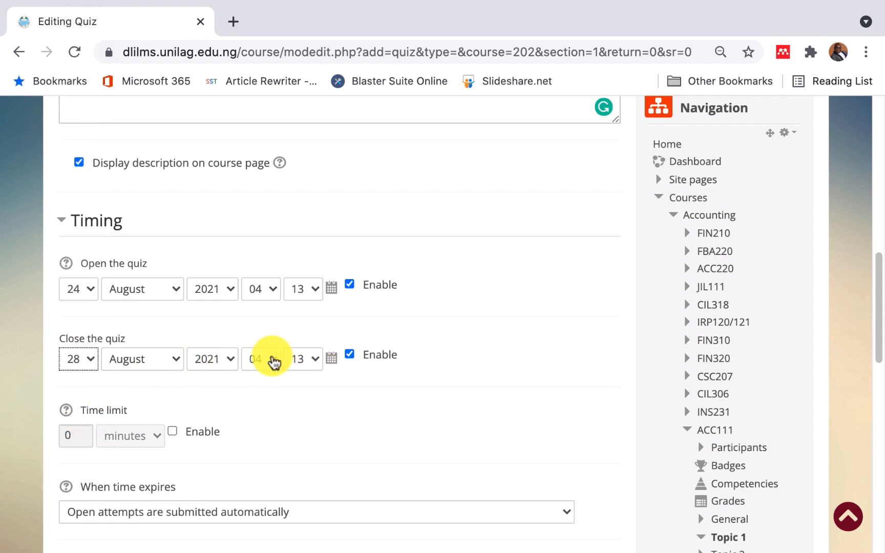
left_click(274, 363)
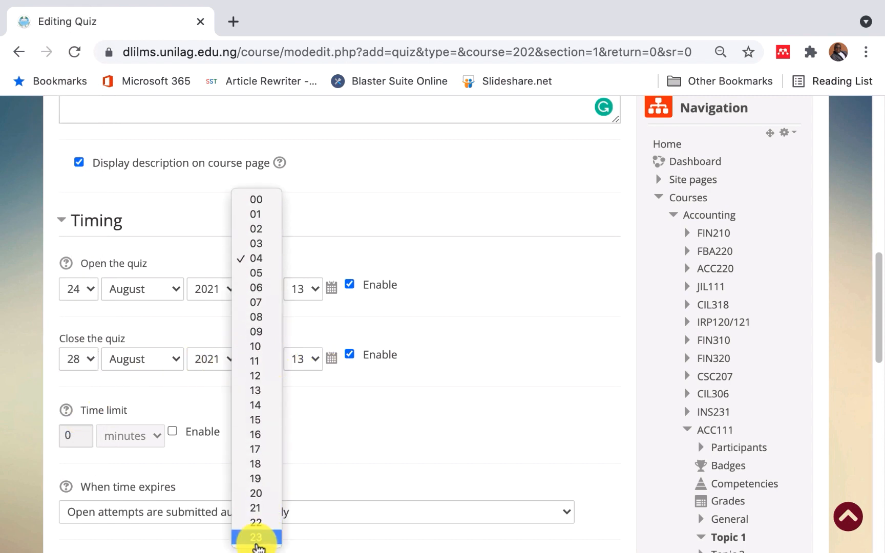
left_click(264, 537)
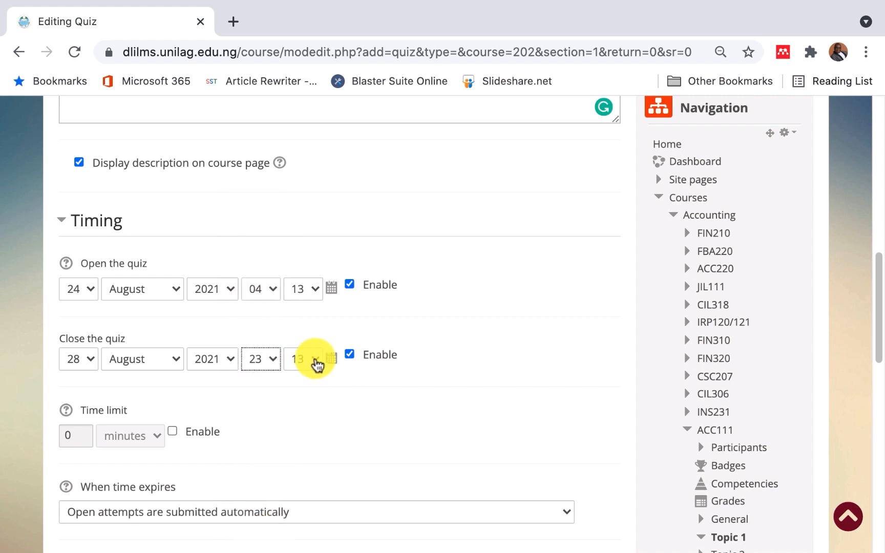
left_click(312, 359)
mouse_move(297, 544)
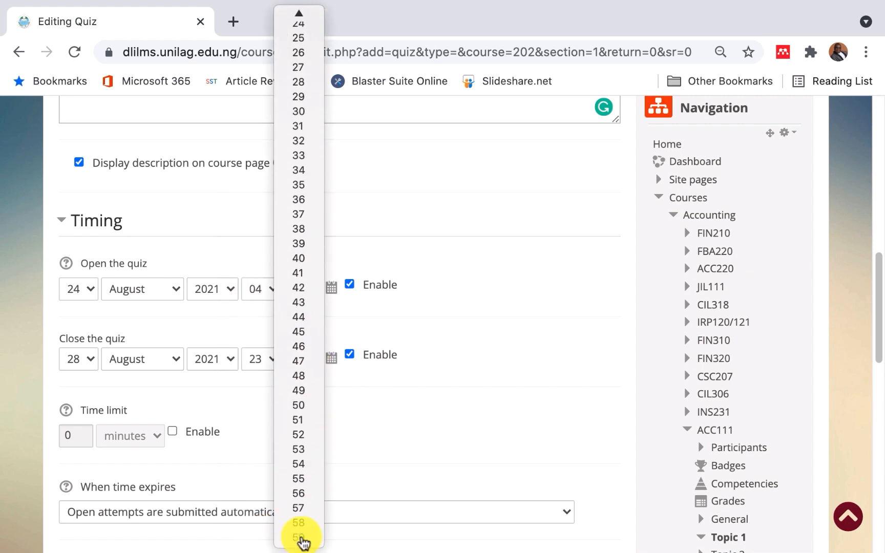
left_click(300, 538)
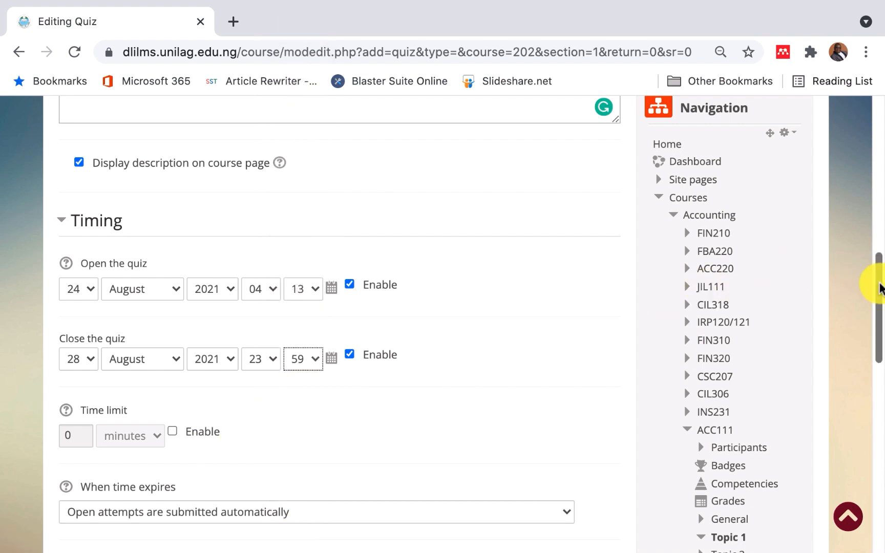
- Enable a time limit of 8 minutes and keep open attempts submitted automatically when time expires
left_click_drag(879, 289, 877, 328)
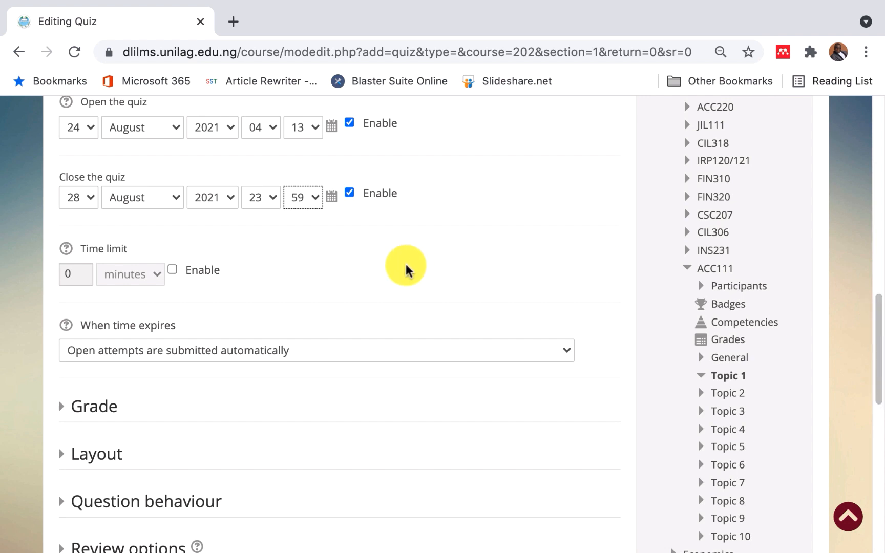
left_click(174, 272)
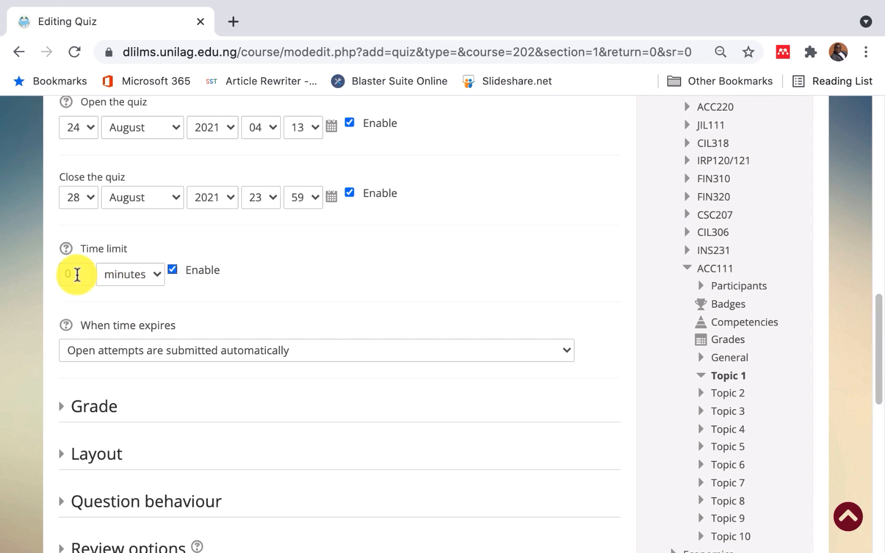
left_click(75, 274)
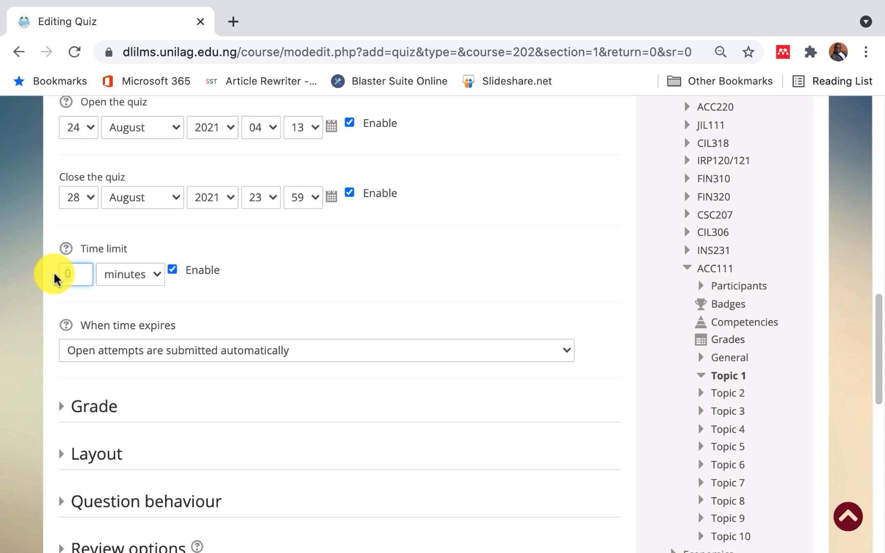
type("8")
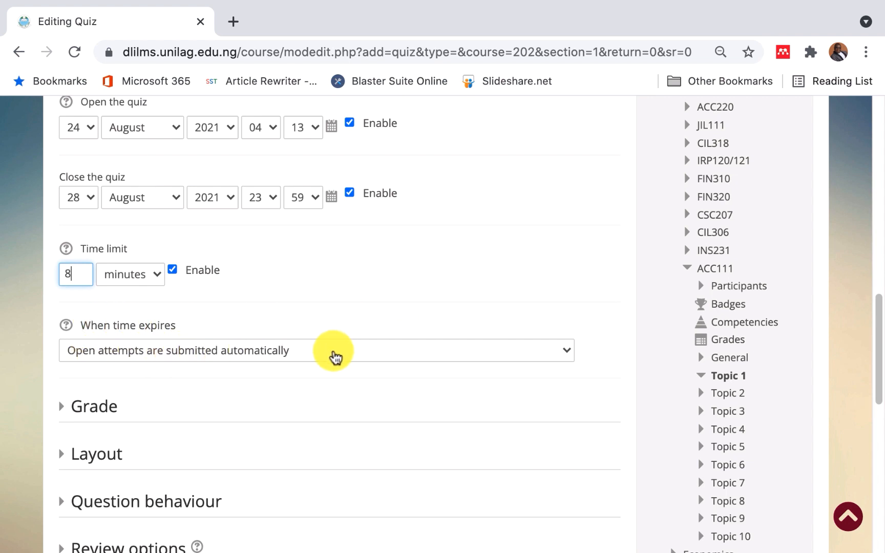
left_click(567, 353)
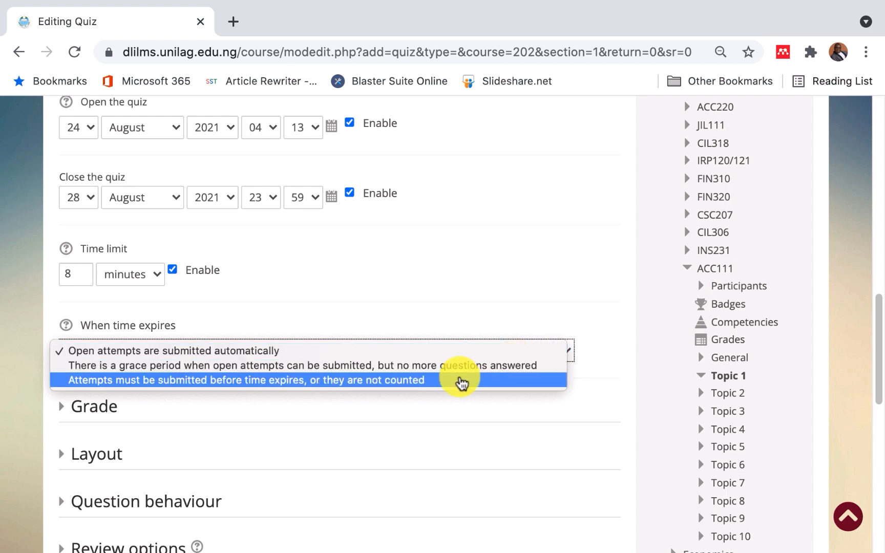
left_click(320, 351)
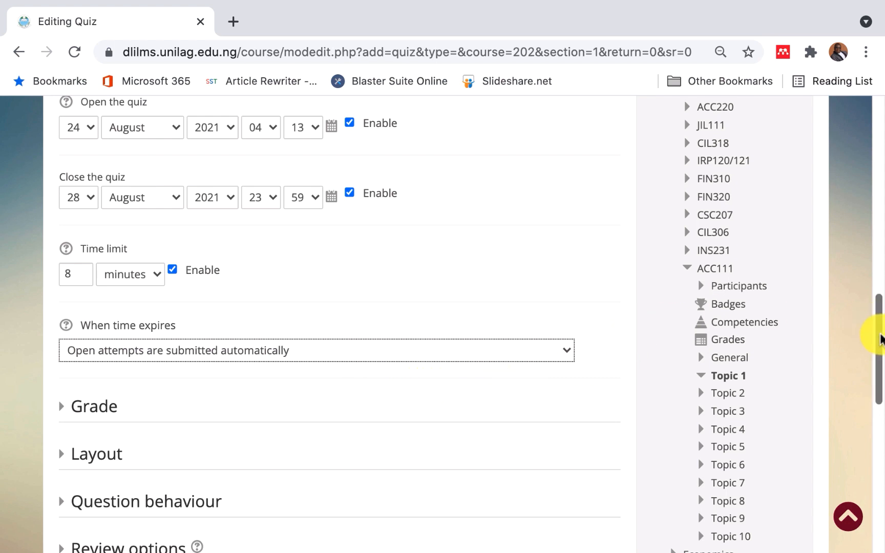
- Expand the Layout and Question behaviour settings and review the new-page options, keeping a new page for every question
scroll(117, 247, "down", 5)
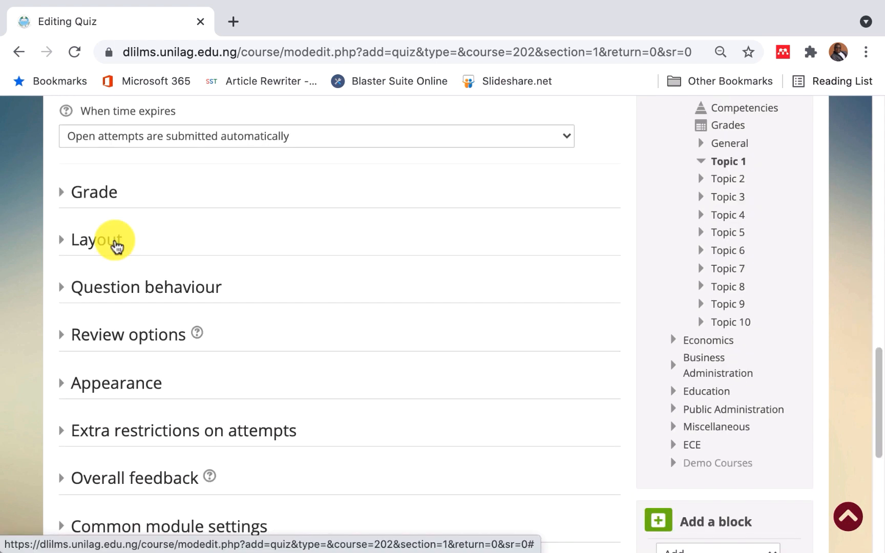
left_click(116, 247)
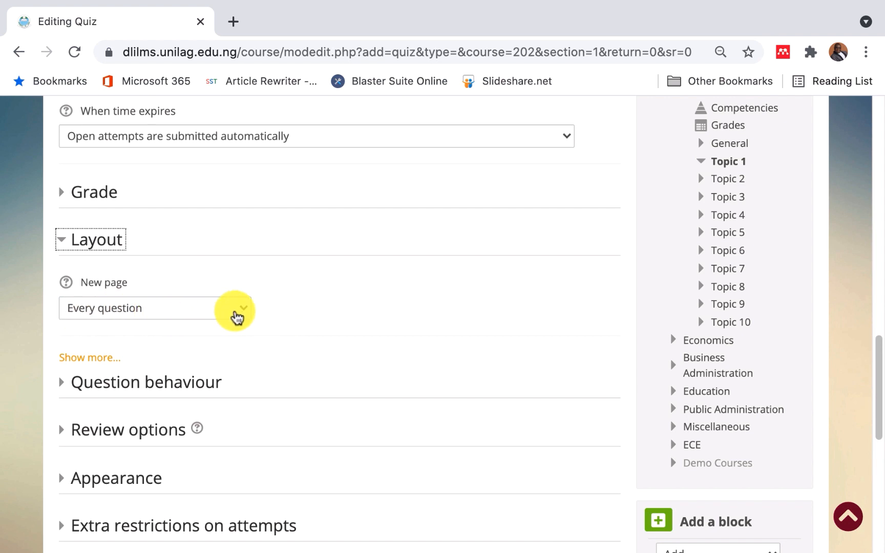
left_click(245, 312)
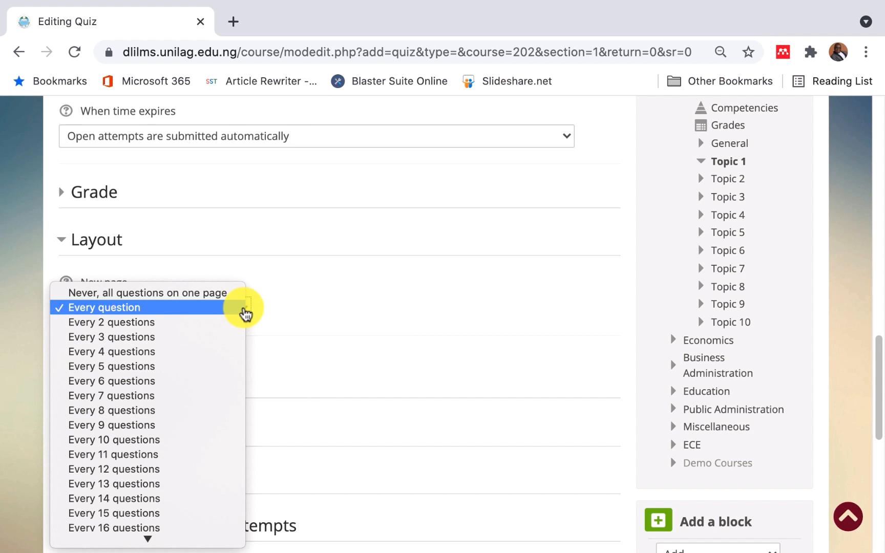
left_click(284, 310)
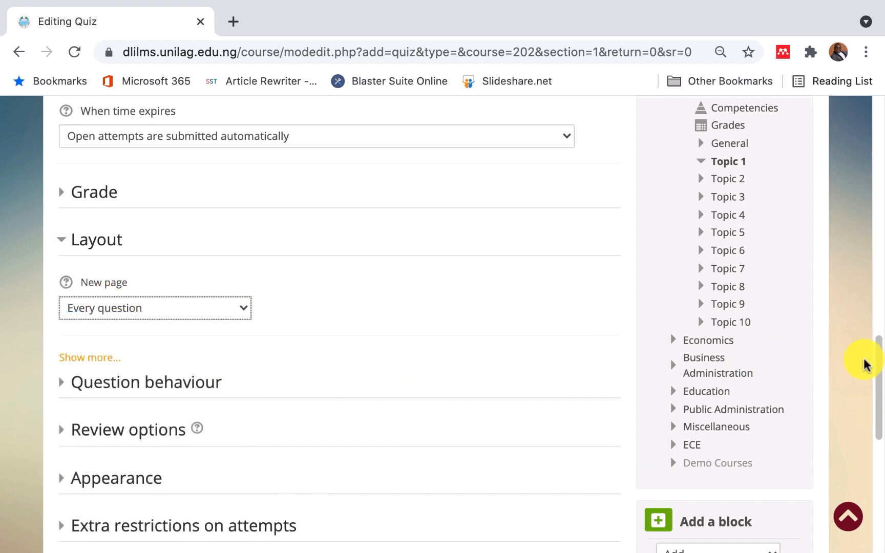
key("Tab")
scroll(284, 201, "down", 3)
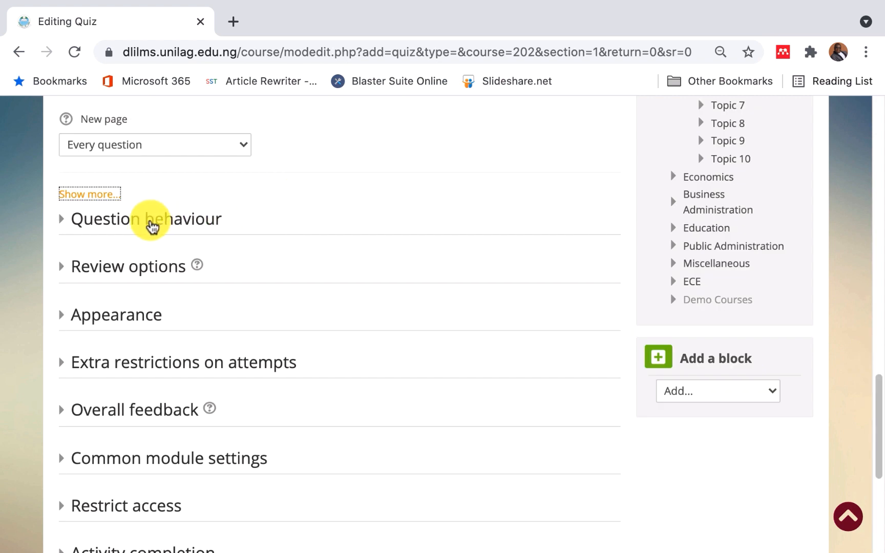
left_click(170, 226)
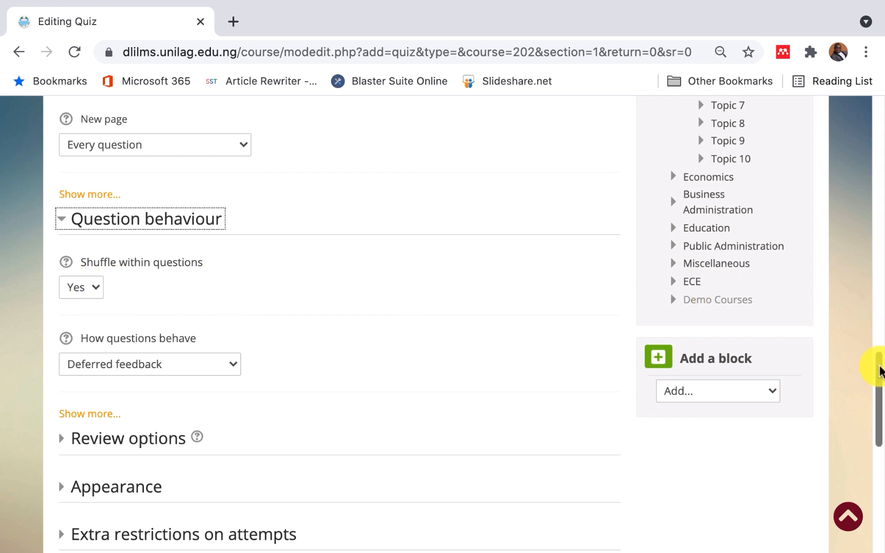
- Expand Review options and clear every option under Later, while the quiz is still open
left_click_drag(878, 366, 880, 429)
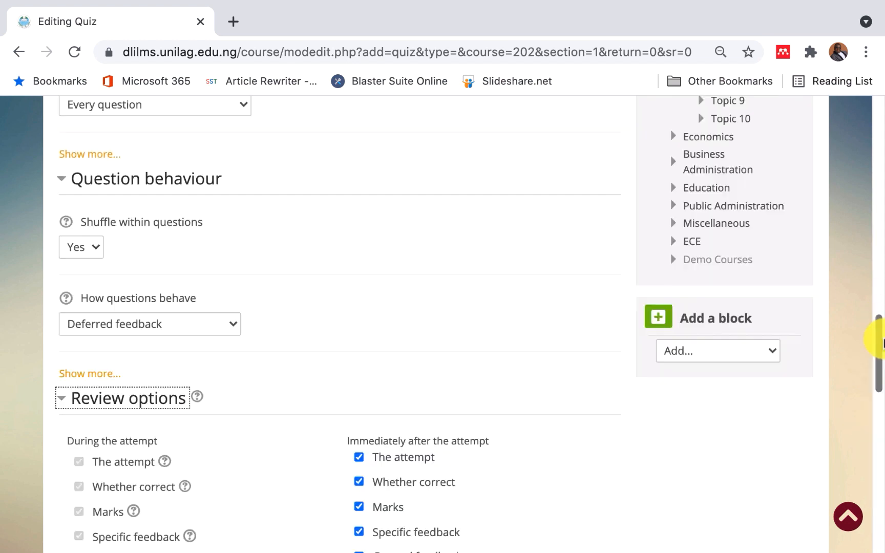
left_click_drag(876, 339, 877, 409)
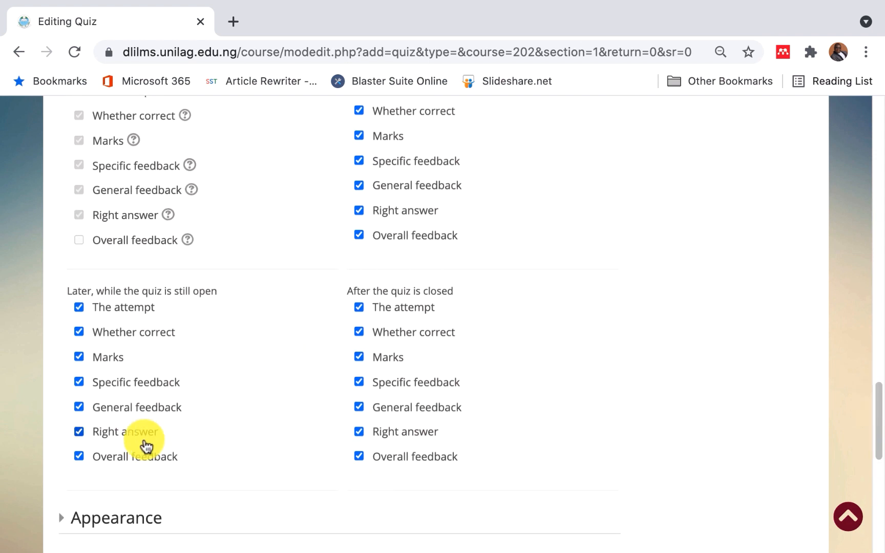
left_click(81, 457)
left_click(79, 431)
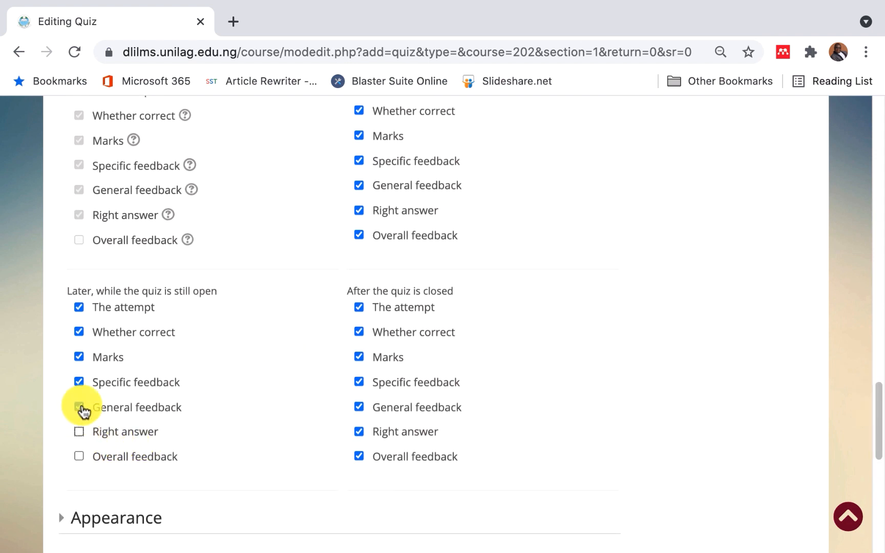
left_click(81, 408)
left_click(81, 385)
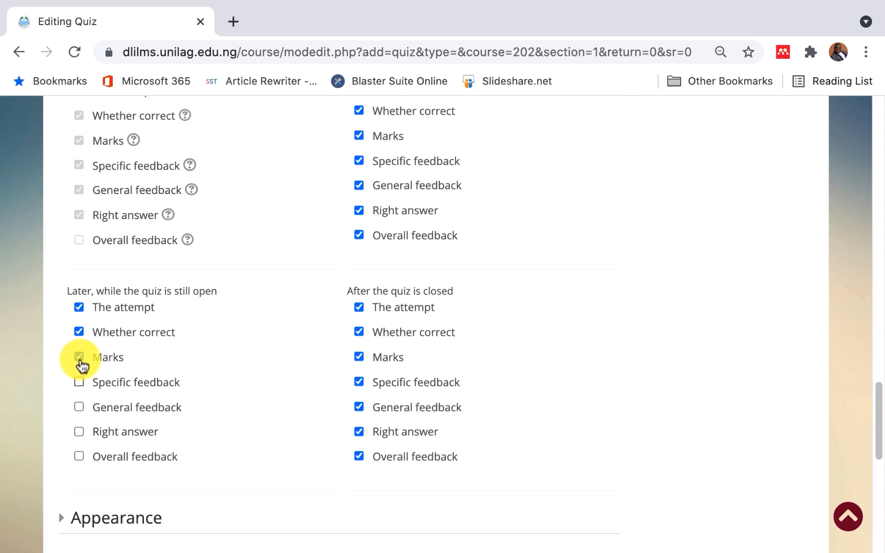
left_click(80, 335)
left_click(79, 309)
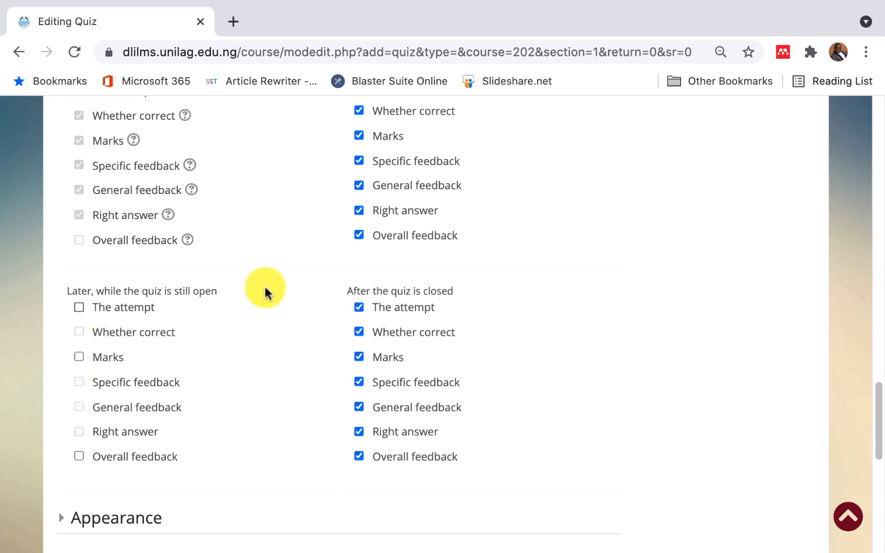
- Clear all review options under Immediately after the attempt and under After the quiz is closed
left_click(360, 237)
left_click(359, 212)
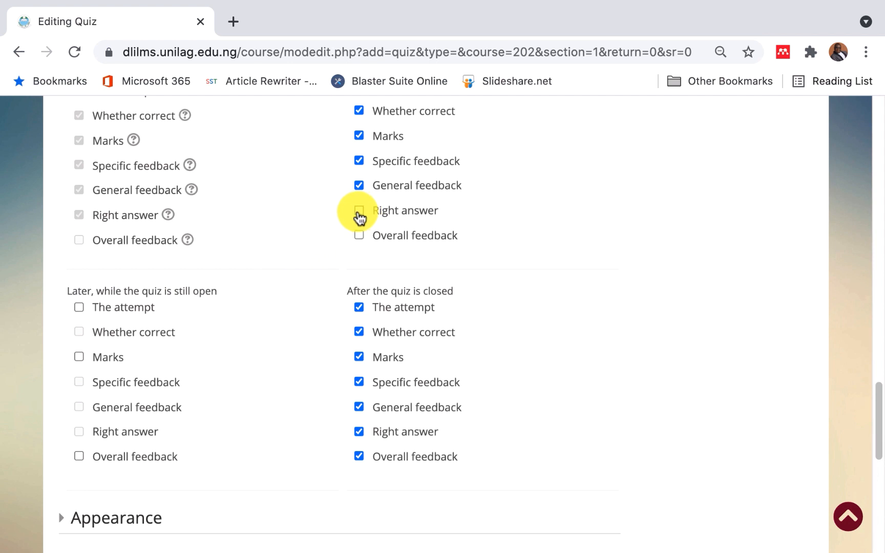
left_click(360, 187)
left_click(360, 163)
left_click(359, 136)
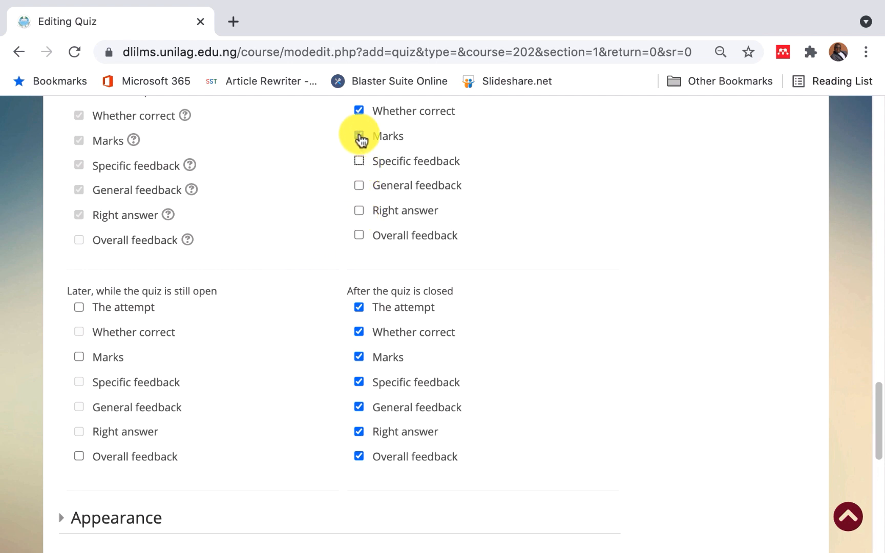
left_click(361, 112)
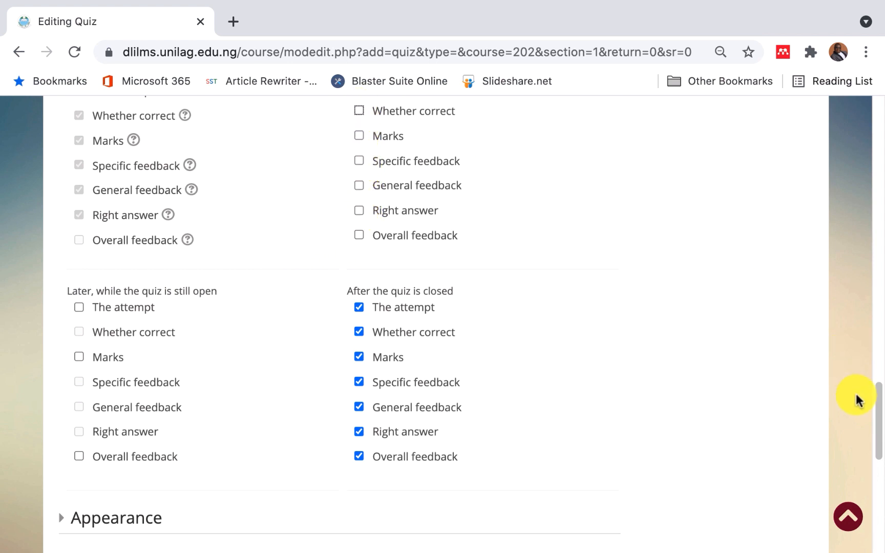
left_click_drag(877, 410, 877, 389)
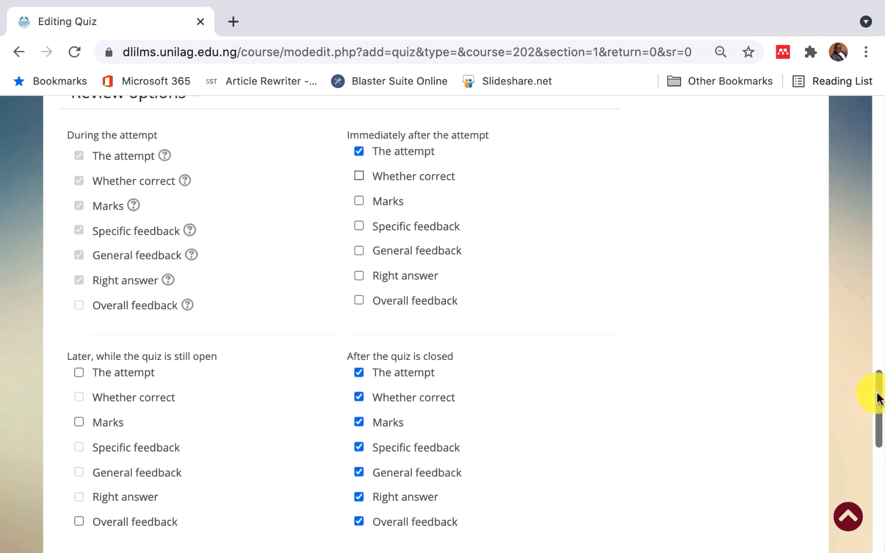
left_click(361, 148)
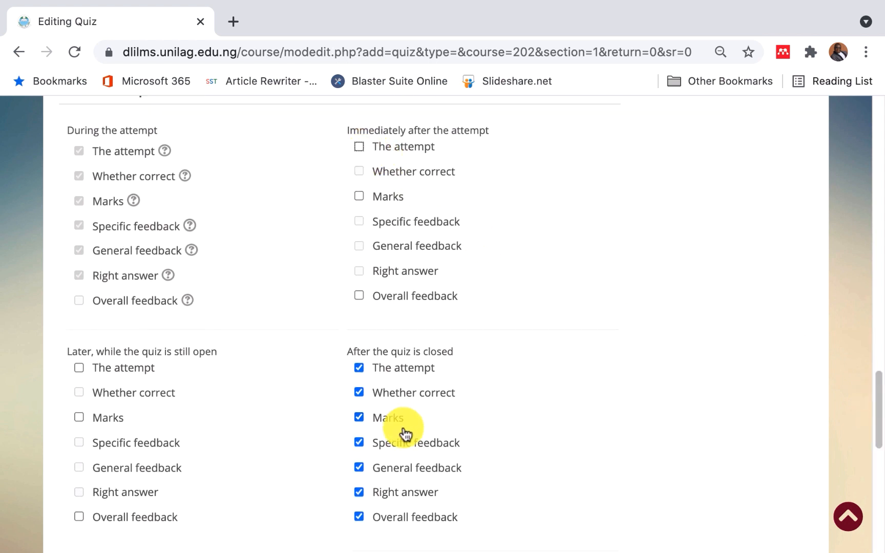
left_click(355, 516)
left_click(360, 369)
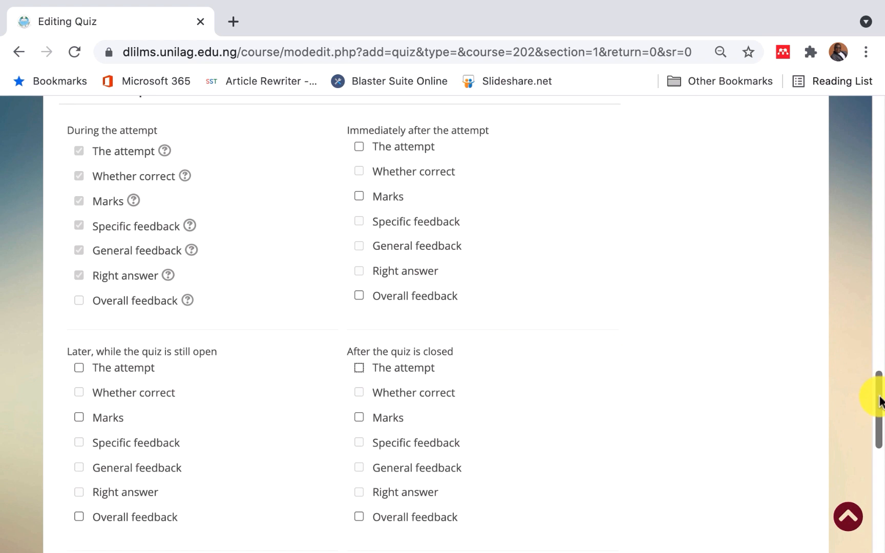
- Save and display the quiz, and open its question editing page
left_click_drag(880, 402, 881, 472)
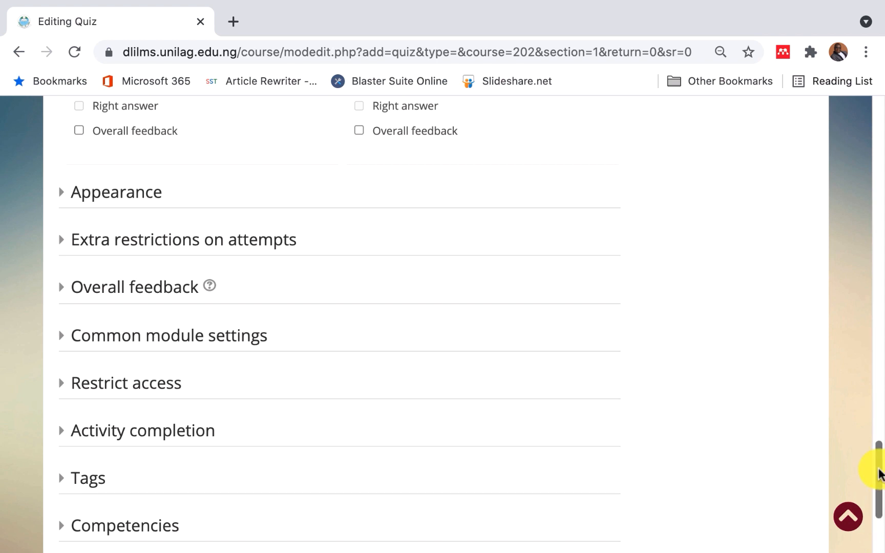
left_click_drag(880, 474, 881, 509)
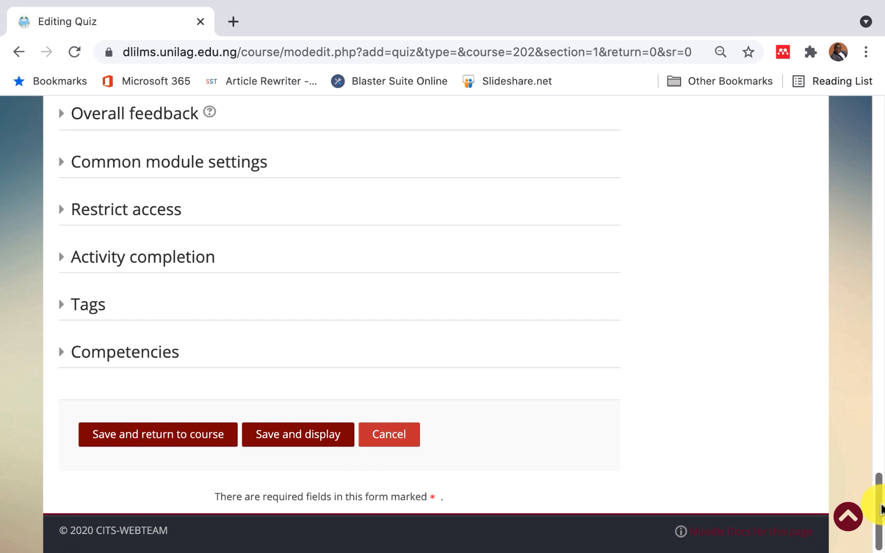
left_click(310, 431)
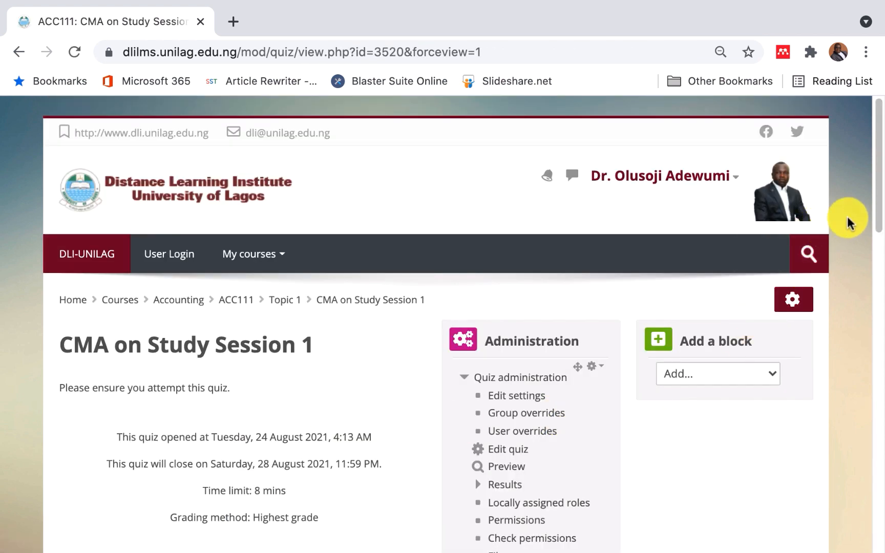
left_click_drag(878, 208, 882, 269)
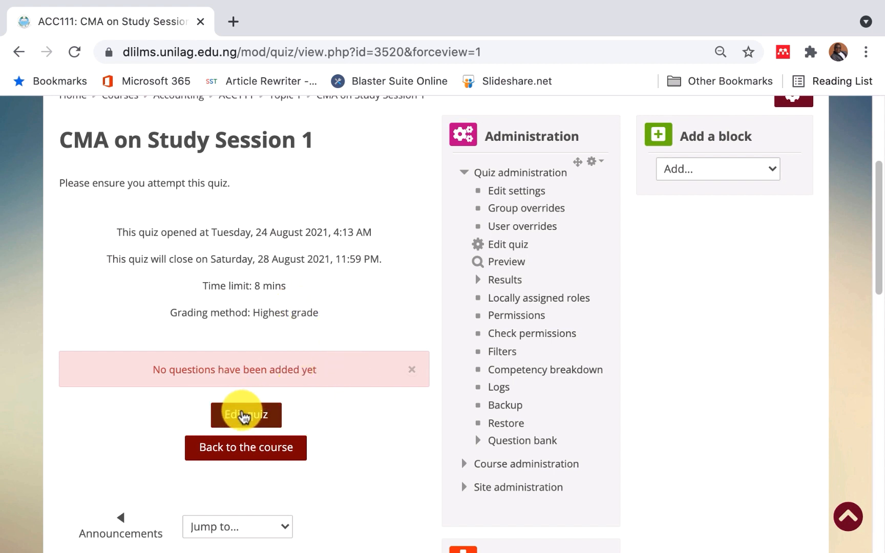
left_click(243, 416)
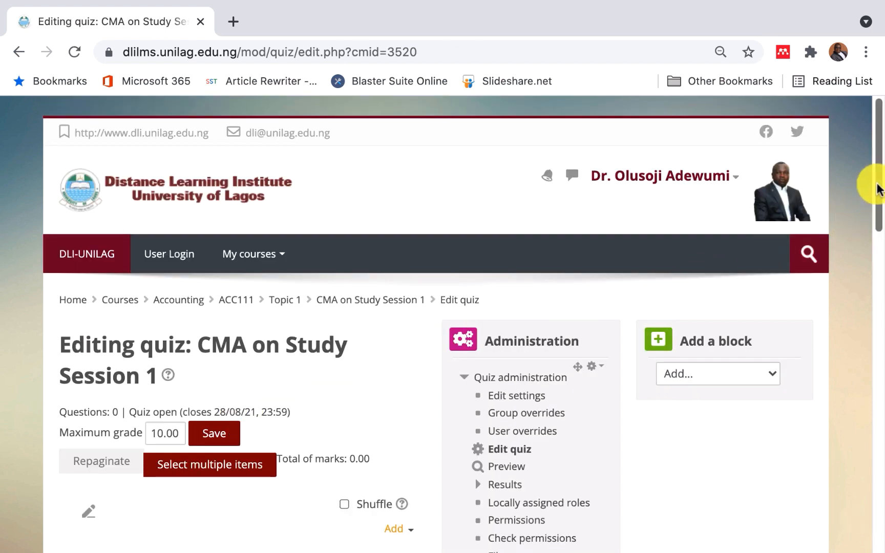
- Try to add all question-bank questions listed for the Default for ACC111 category to the quiz
left_click_drag(878, 190, 882, 263)
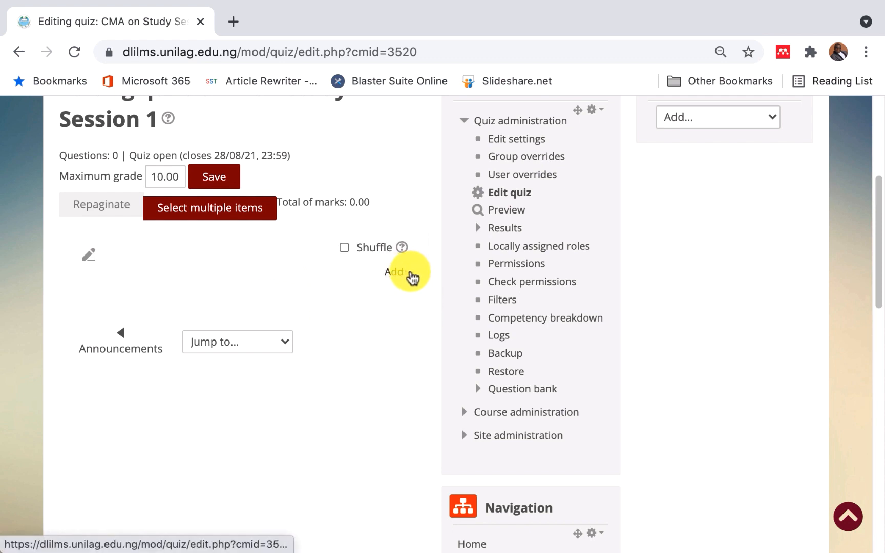
left_click(410, 277)
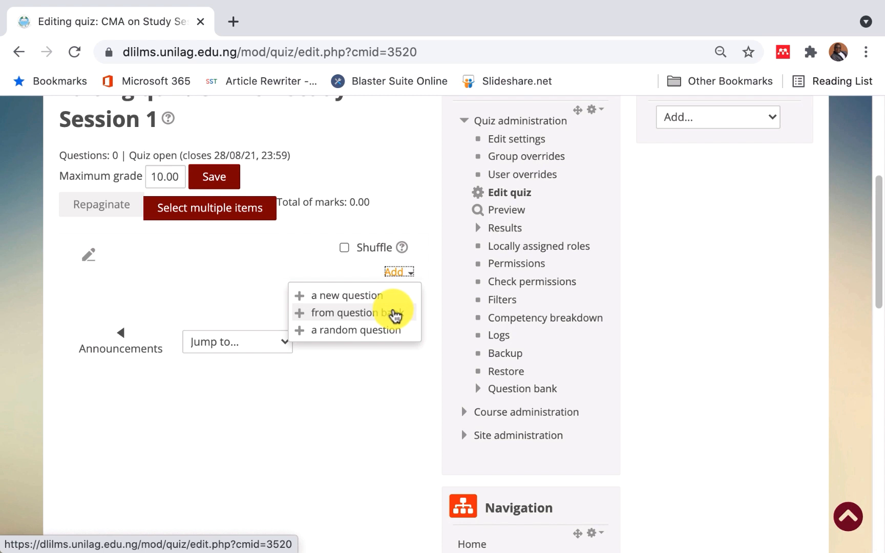
left_click(395, 314)
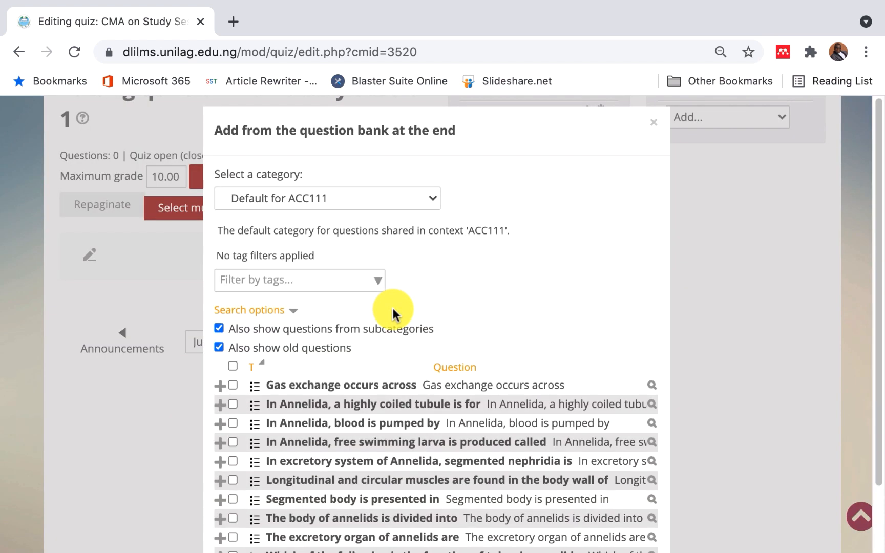
left_click(430, 203)
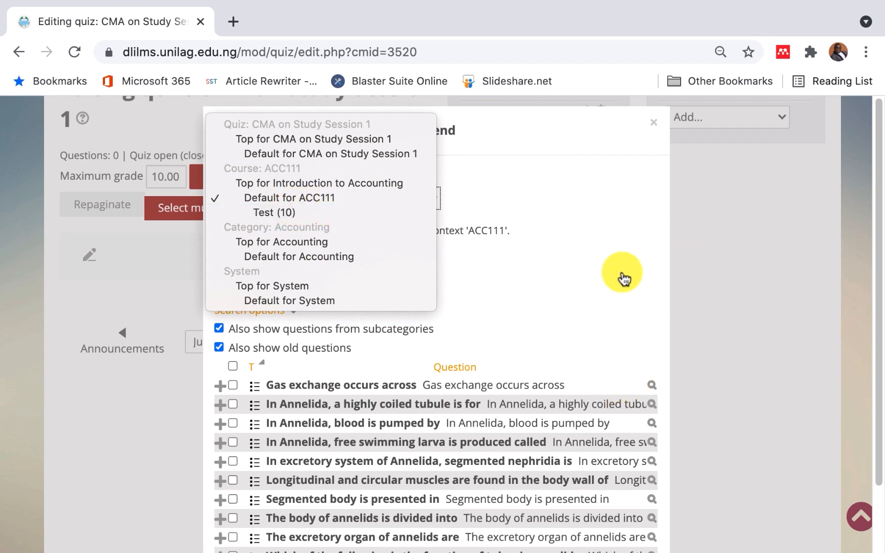
left_click(622, 299)
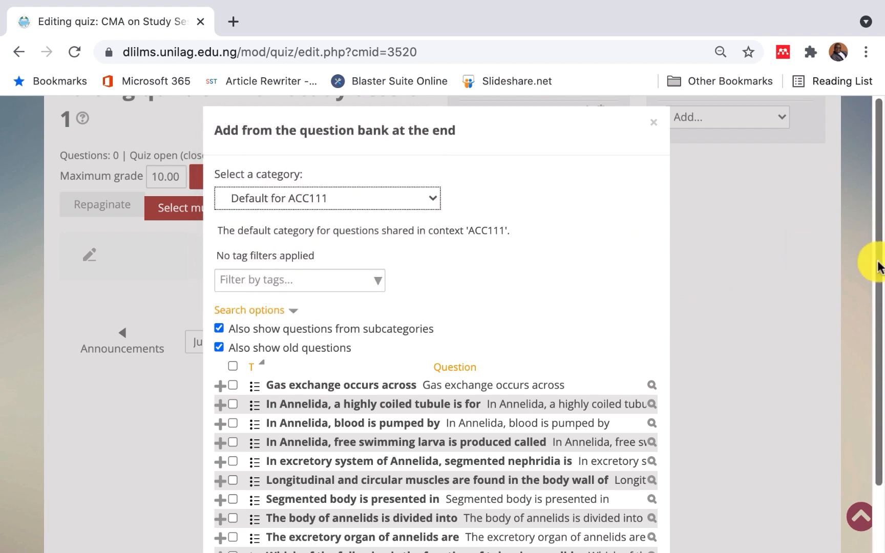
scroll(878, 269, "down", 3)
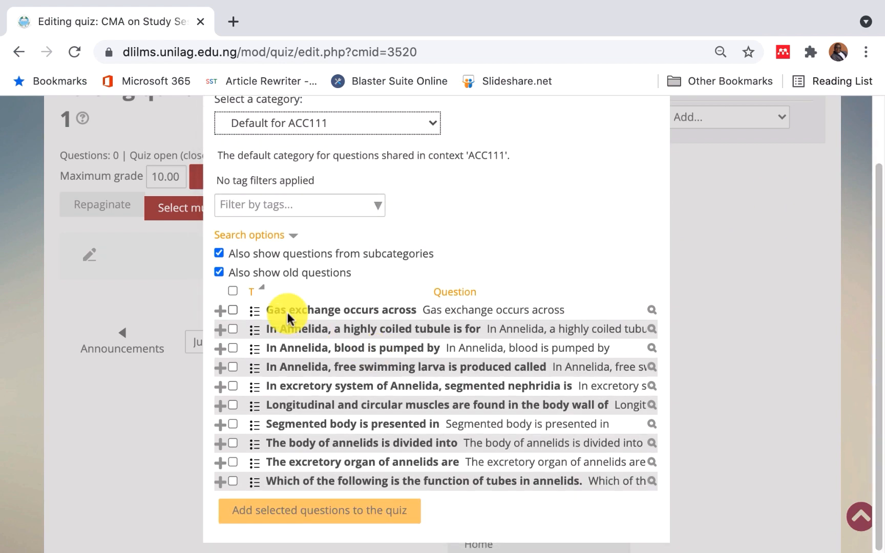
left_click(233, 292)
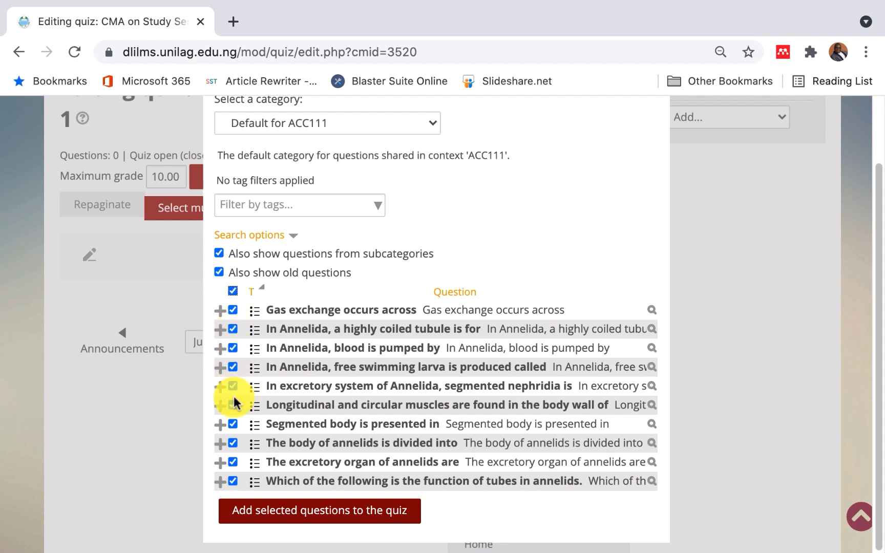
left_click(350, 516)
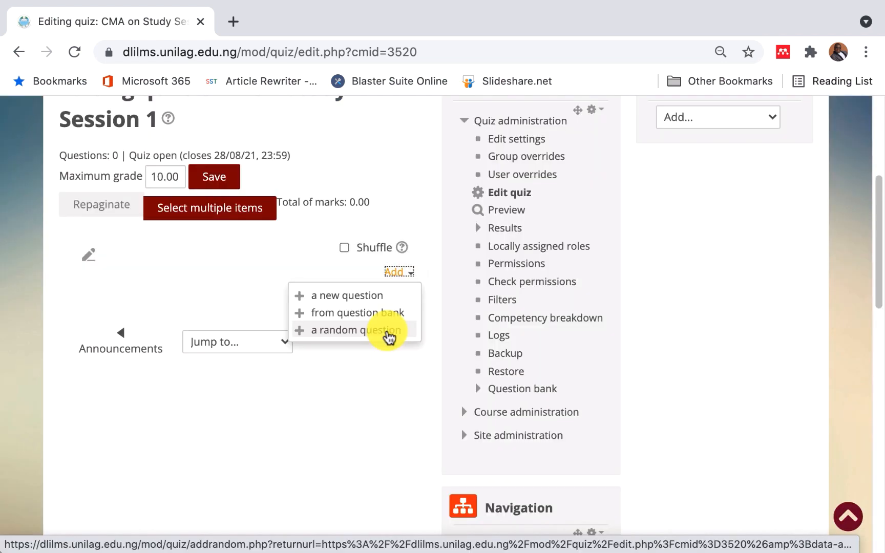
- Set up 5 random questions from the Test category and cancel adding them to the quiz
left_click(389, 338)
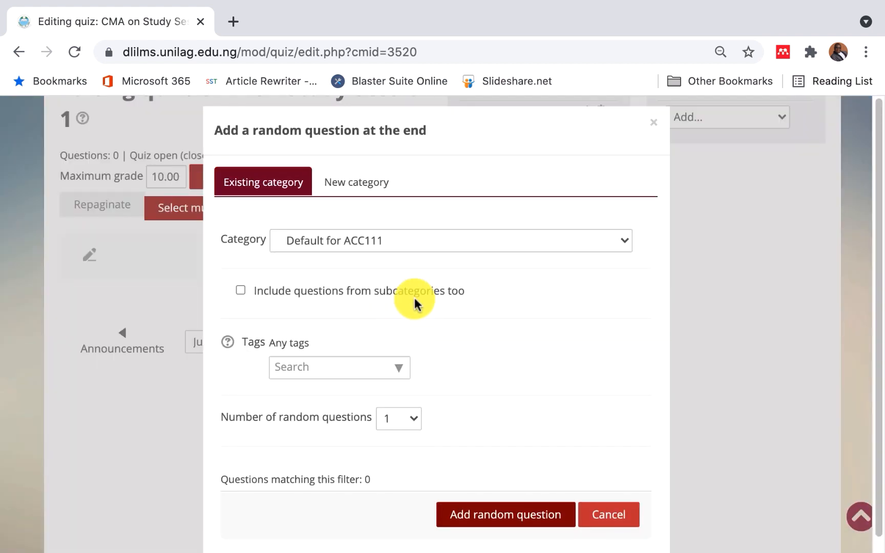
left_click(626, 247)
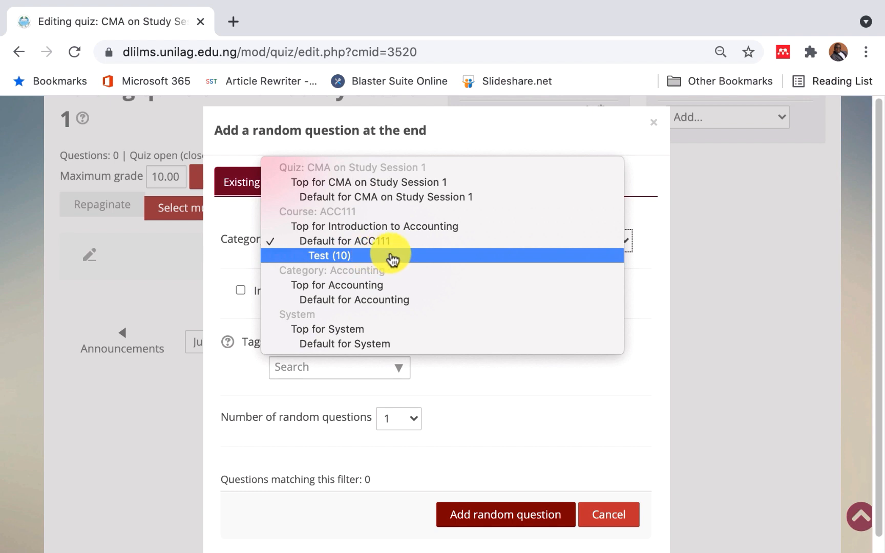
left_click(392, 258)
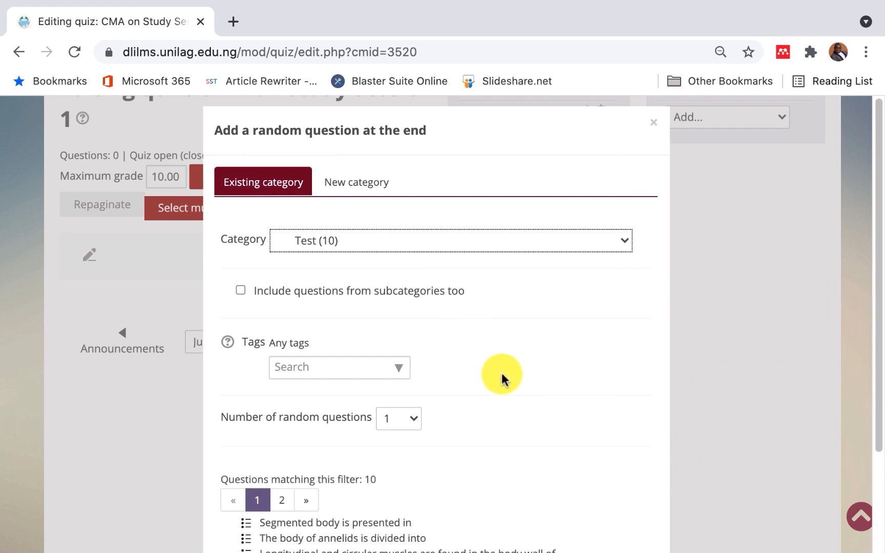
left_click(416, 421)
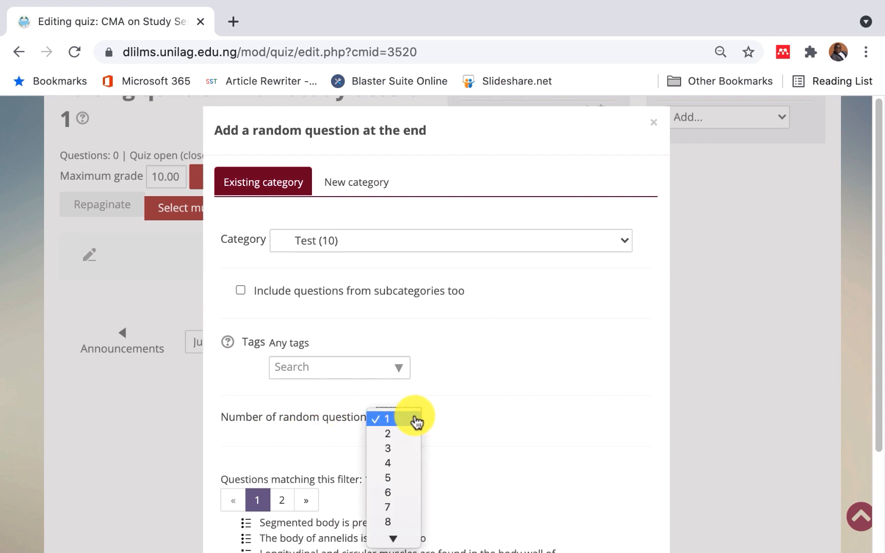
left_click(396, 478)
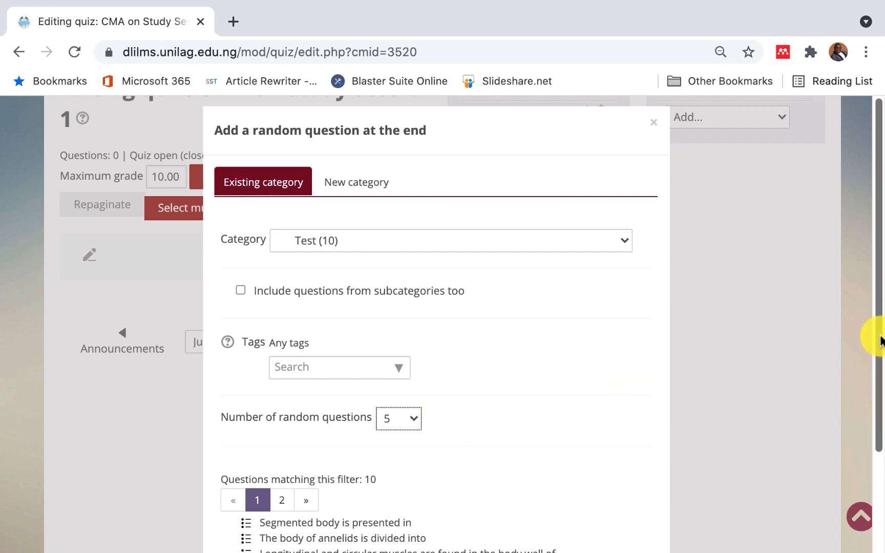
left_click_drag(879, 341, 879, 439)
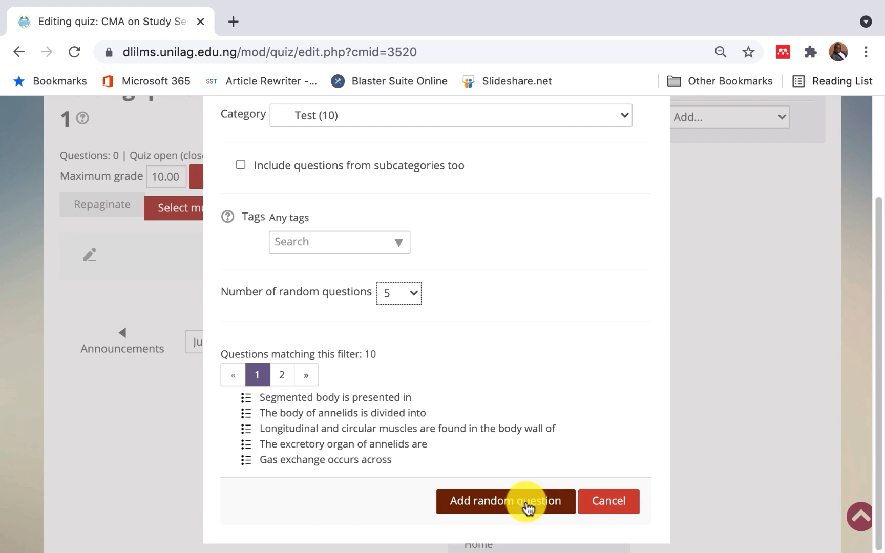
left_click(610, 504)
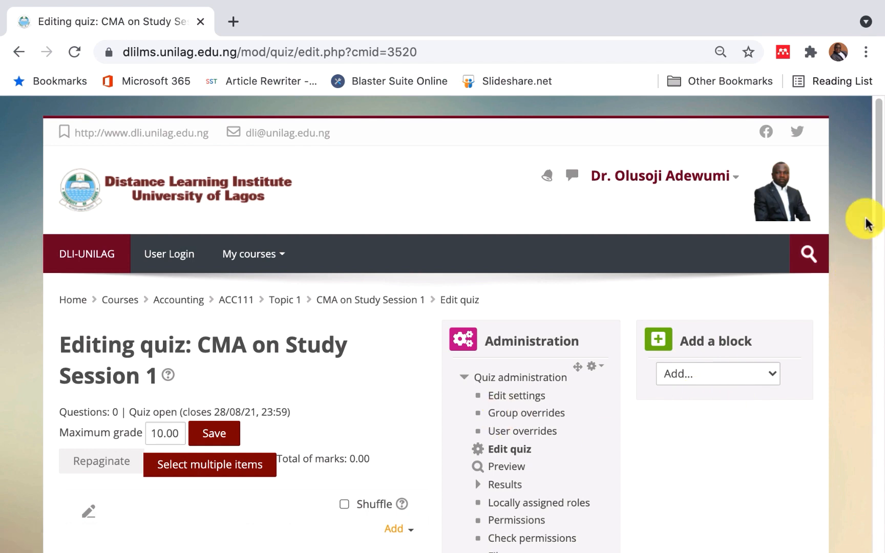
- Turn on question shuffling and add all question-bank questions from the Default for ACC111 category to the quiz
left_click_drag(880, 217, 883, 299)
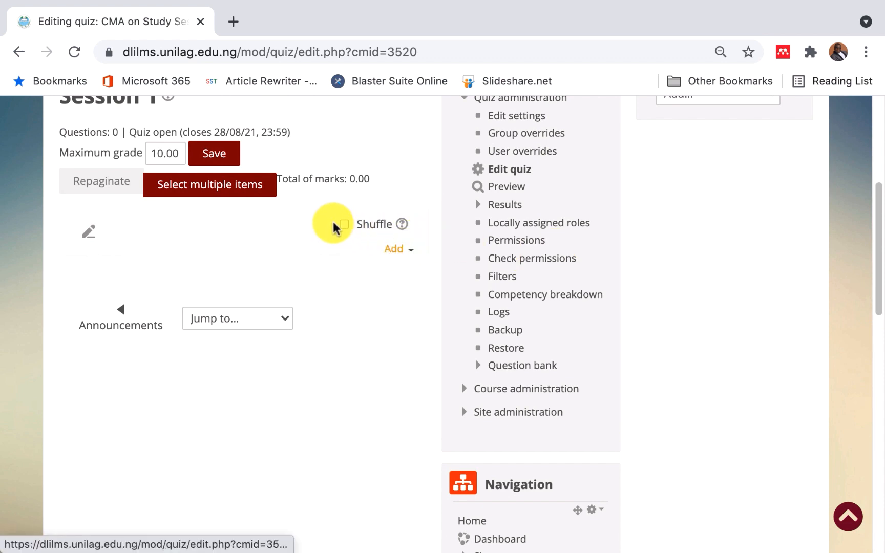
left_click(412, 254)
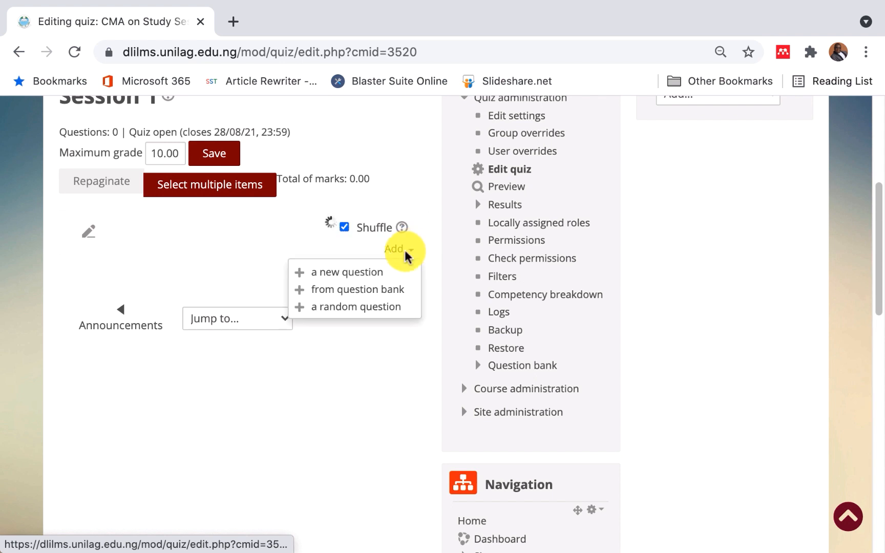
left_click(372, 290)
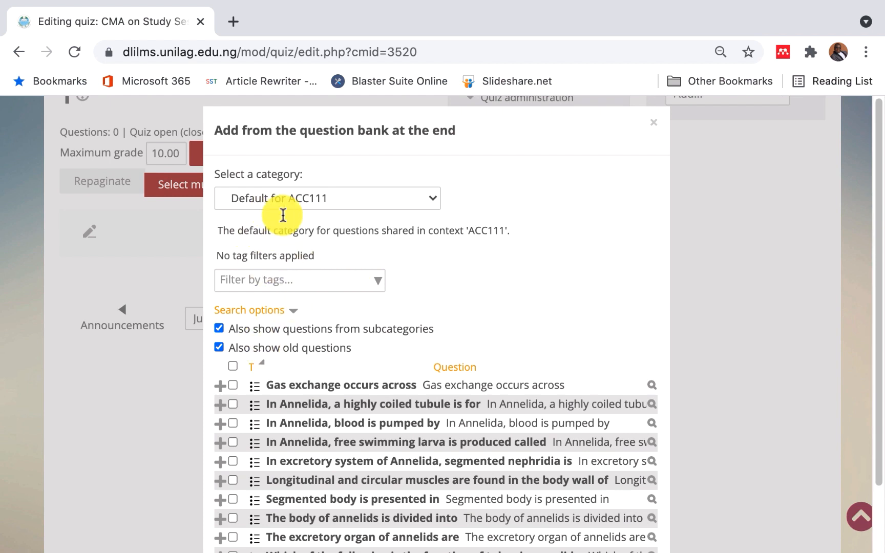
left_click(234, 366)
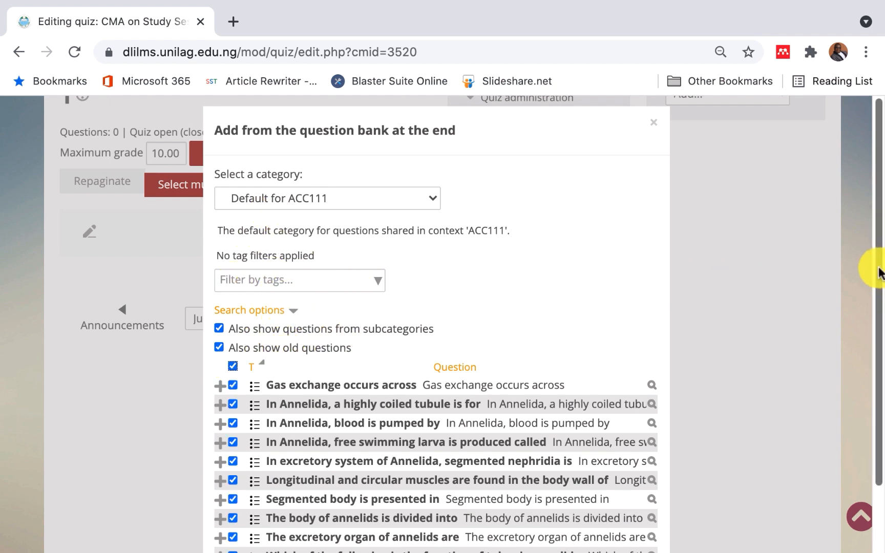
left_click_drag(880, 271, 875, 389)
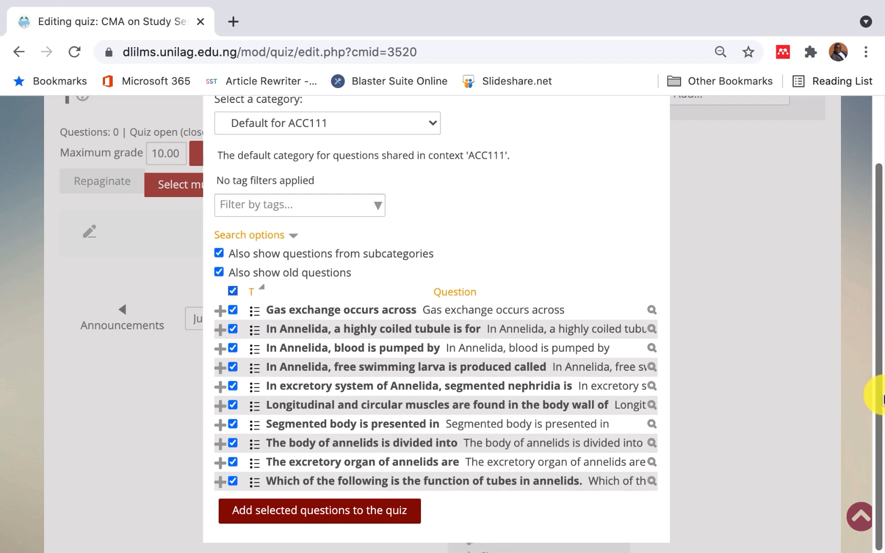
left_click(317, 516)
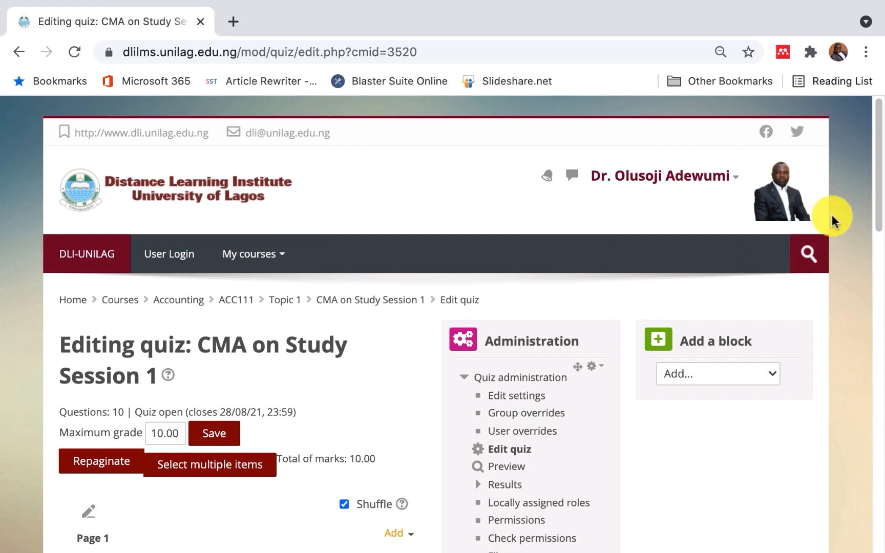
- Return to the ACC111 course page and open the CMA on Study Session 1 quiz under Topic 1
left_click_drag(879, 203, 867, 264)
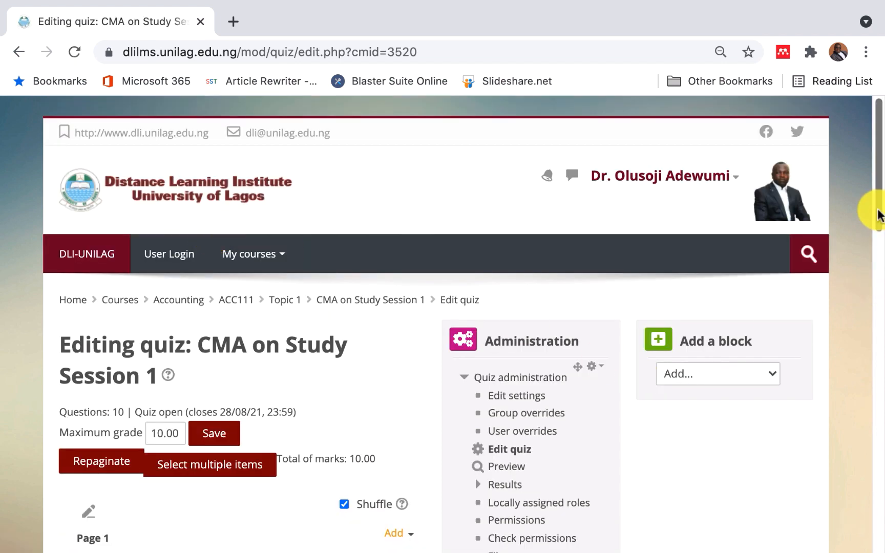
left_click_drag(879, 203, 847, 206)
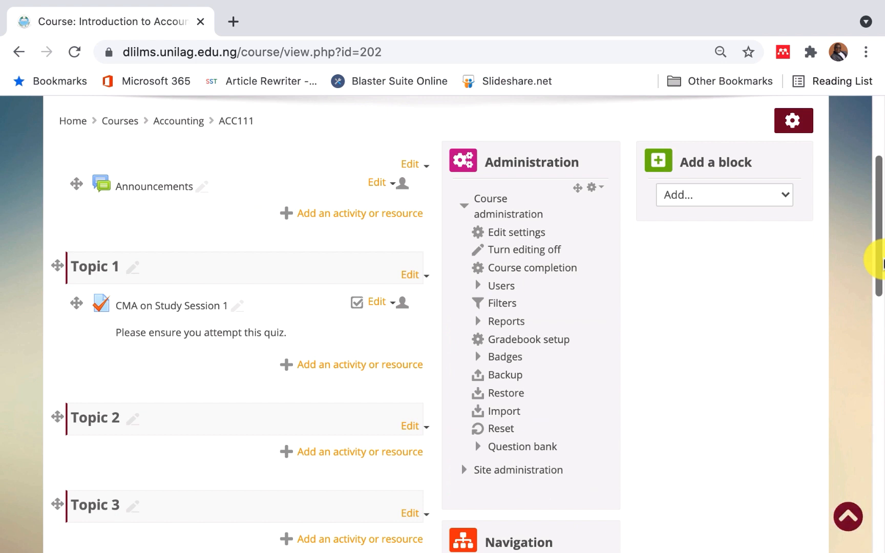
left_click_drag(881, 261, 882, 290)
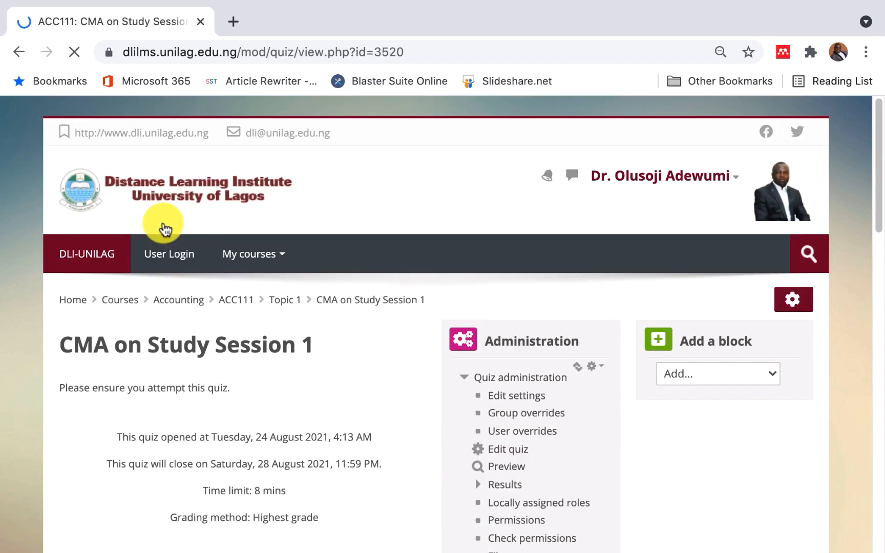
scroll(866, 215, "down", 5)
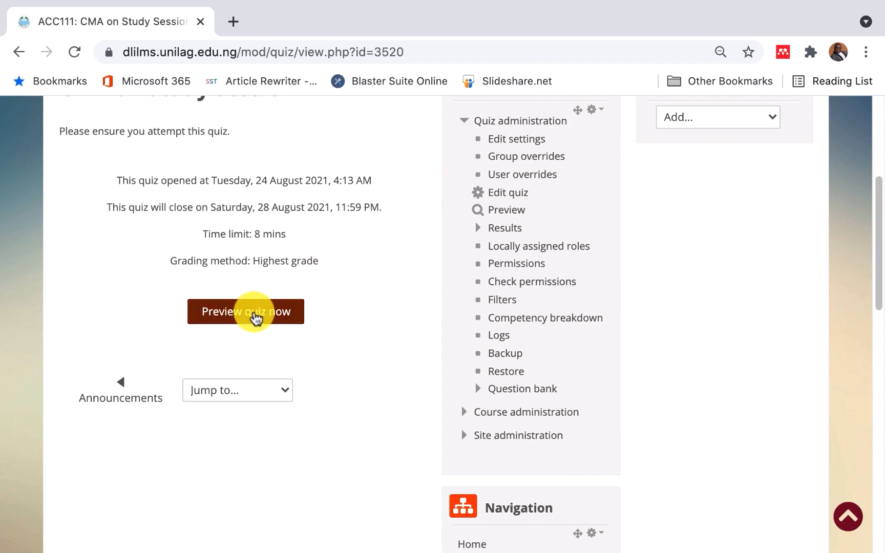
- Start a preview attempt of the quiz and advance from question 1 to question 2 without answering
left_click(254, 312)
left_click(266, 385)
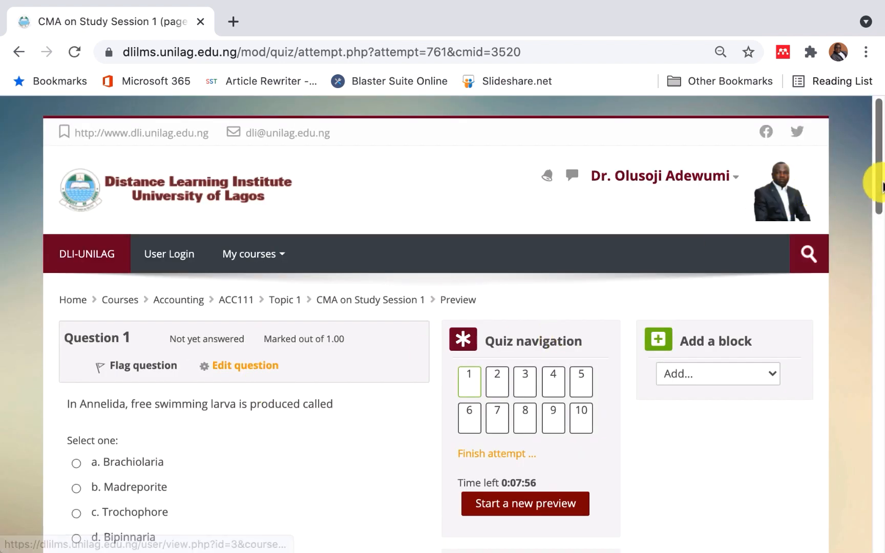
left_click_drag(881, 185, 881, 231)
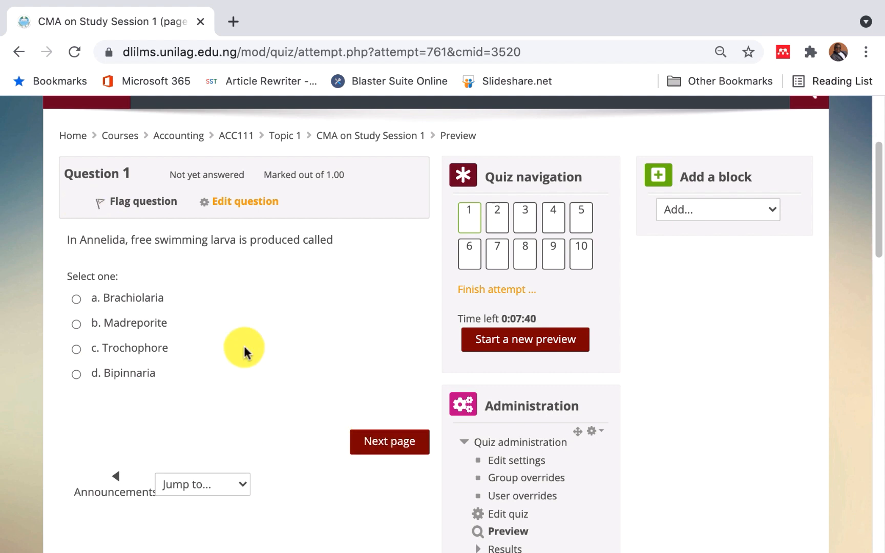
left_click(386, 446)
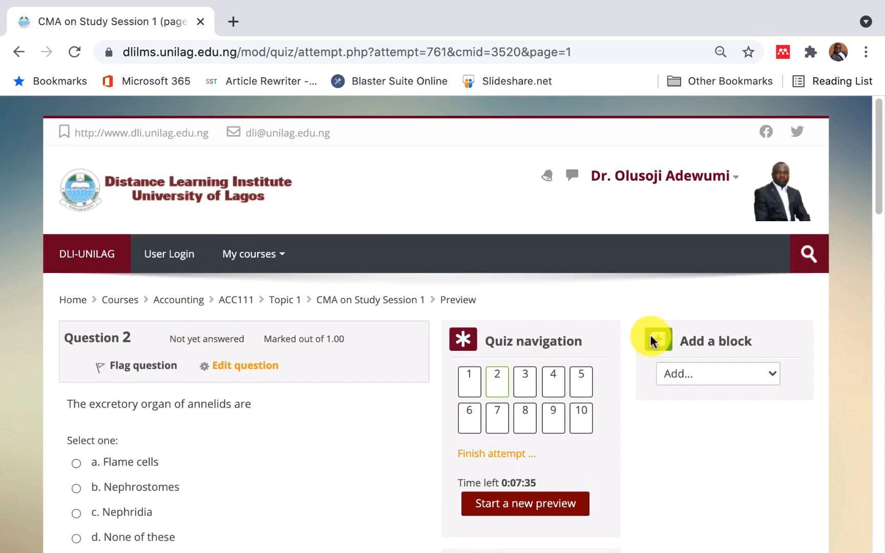
scroll(879, 205, "down", 1)
scroll(874, 234, "down", 3)
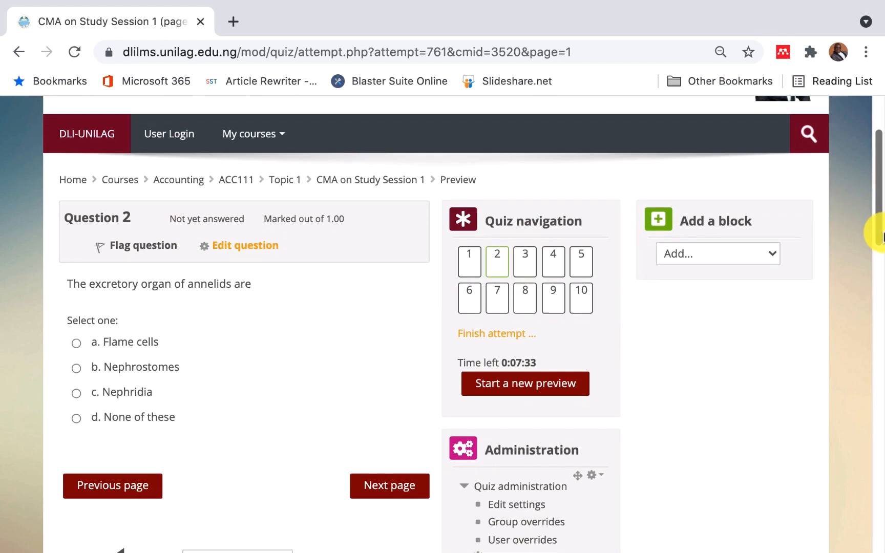